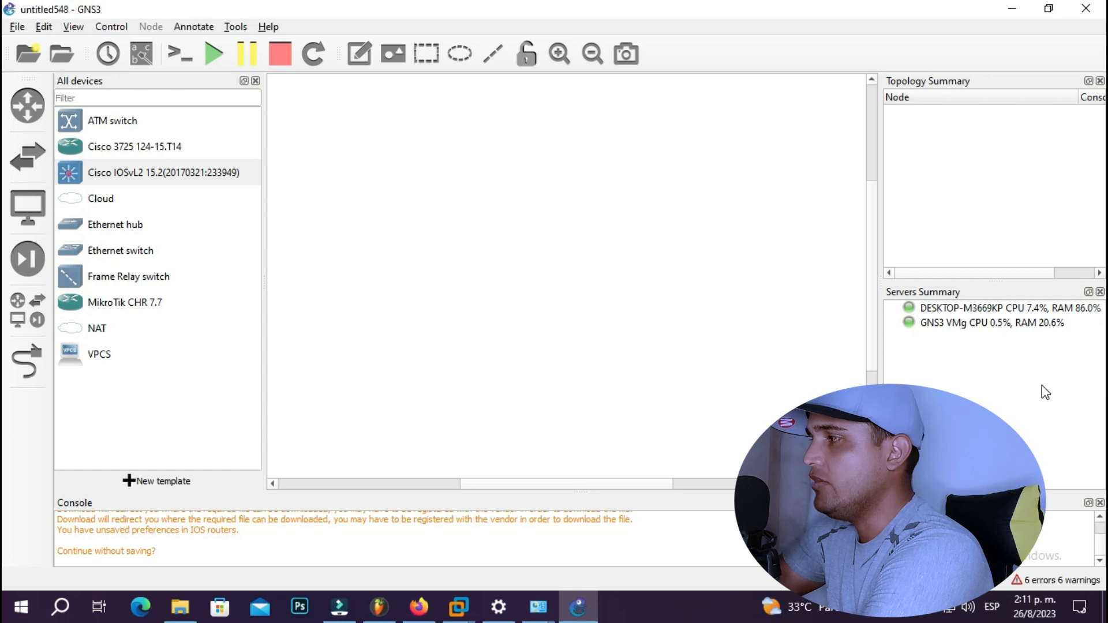
# - Inspect the GNS3 VMg and local computer entries in the servers summary
pyautogui.click(983, 326)
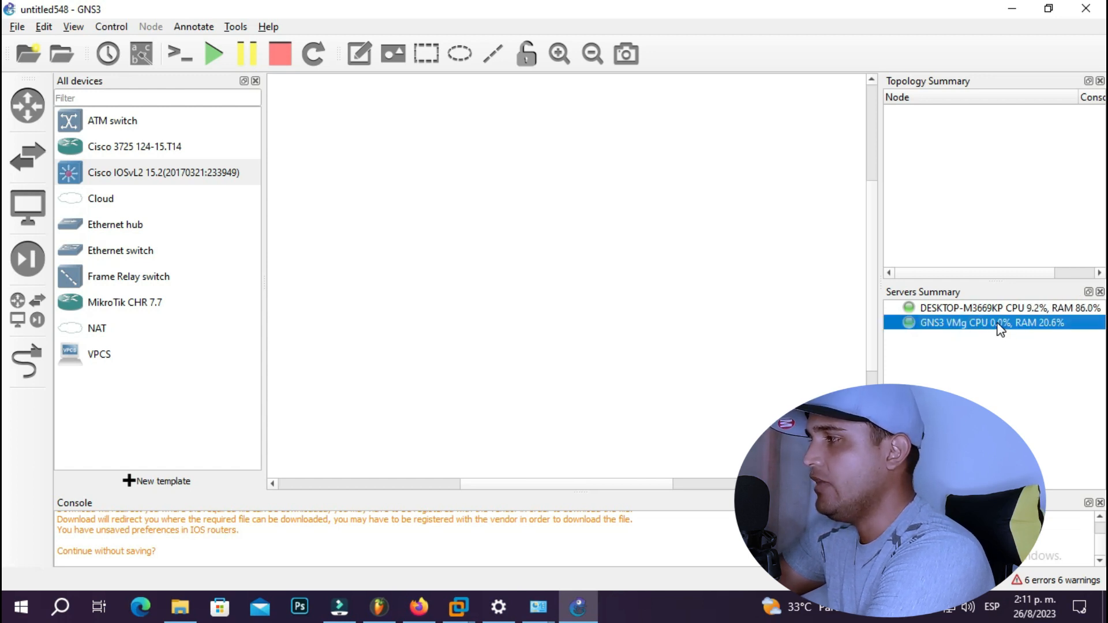
pyautogui.click(541, 235)
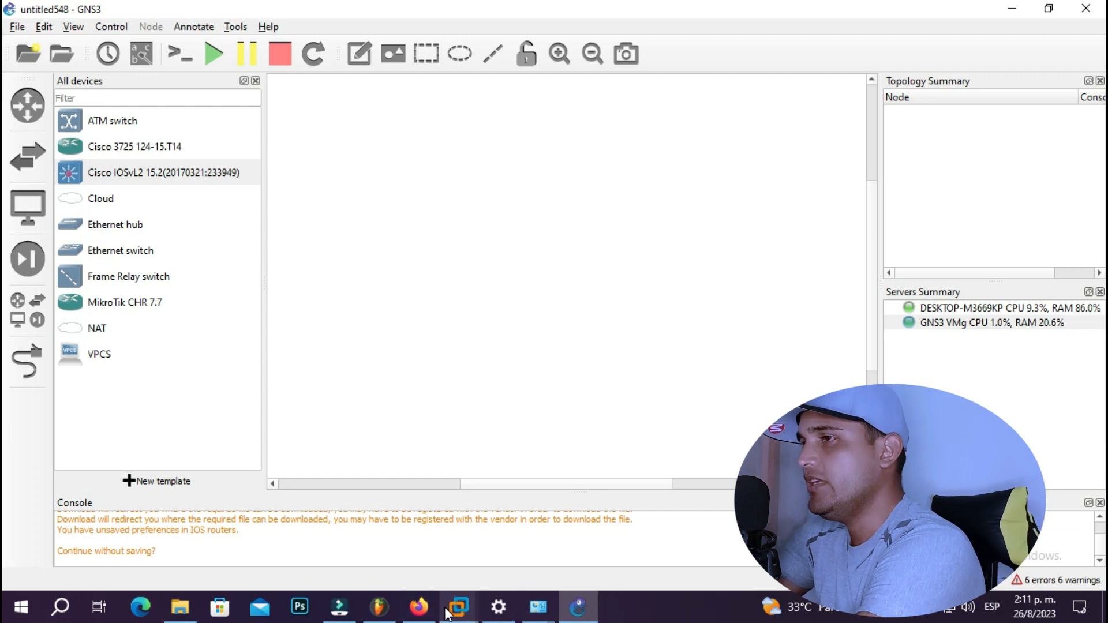
pyautogui.moveTo(459, 606)
pyautogui.moveTo(521, 517)
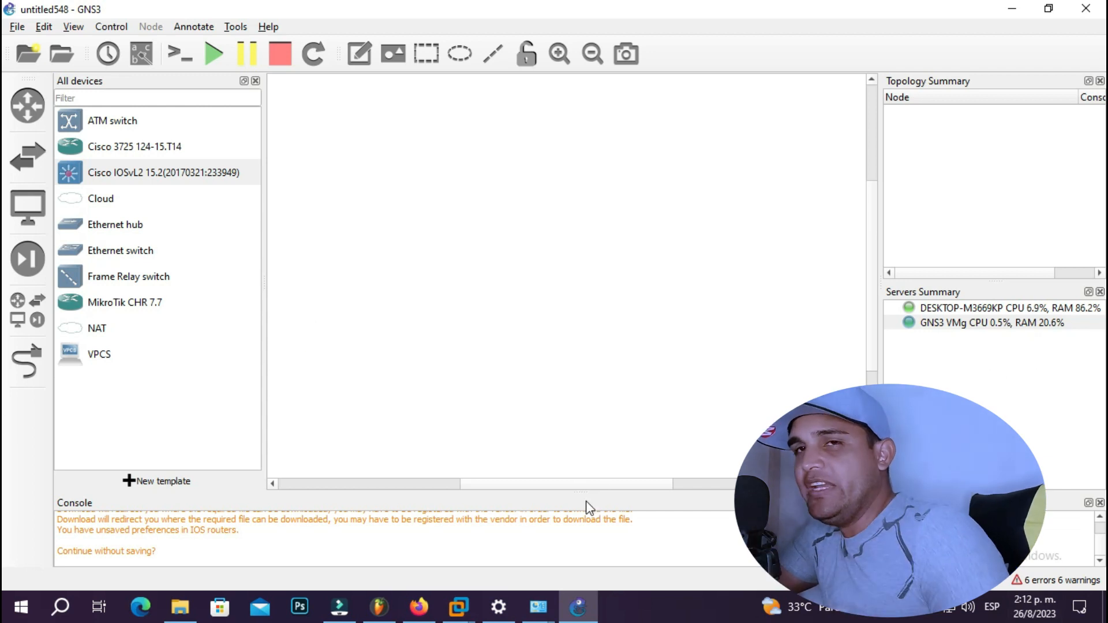
pyautogui.click(964, 321)
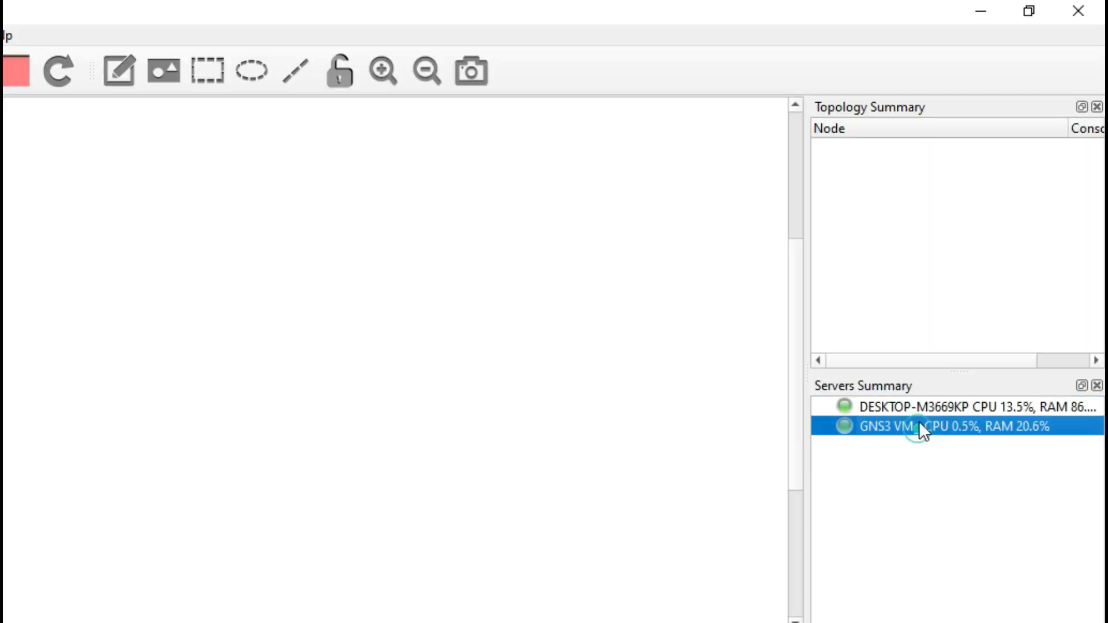
pyautogui.click(918, 407)
pyautogui.click(366, 412)
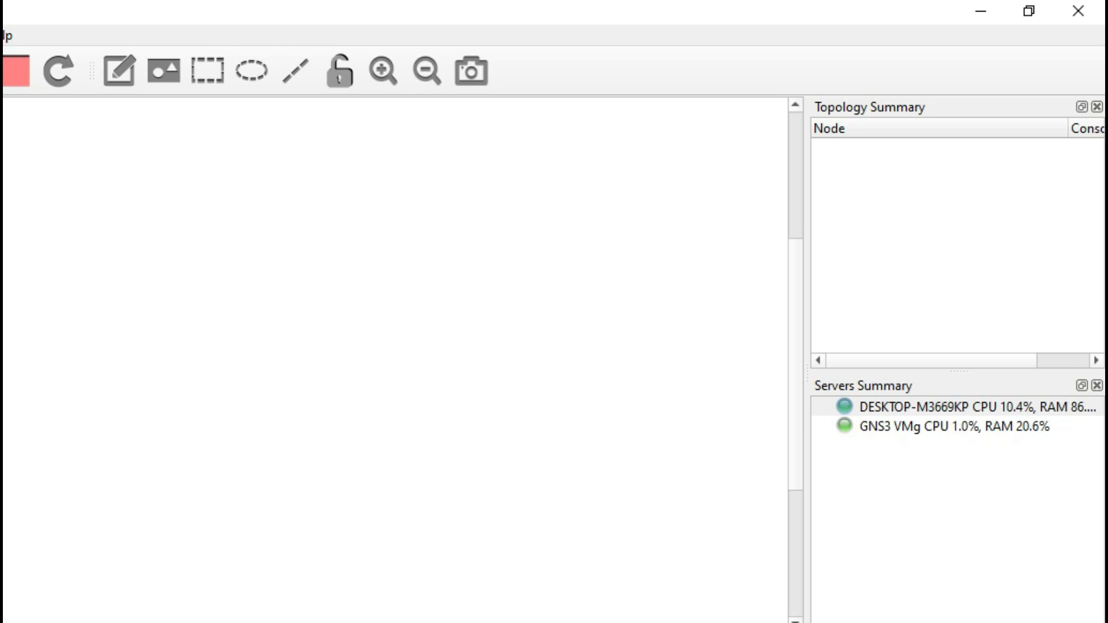
# - Show Preferences > Server > Remote servers and select the GNS3 VMg entry at 172.16.250.3
pyautogui.click(94, 148)
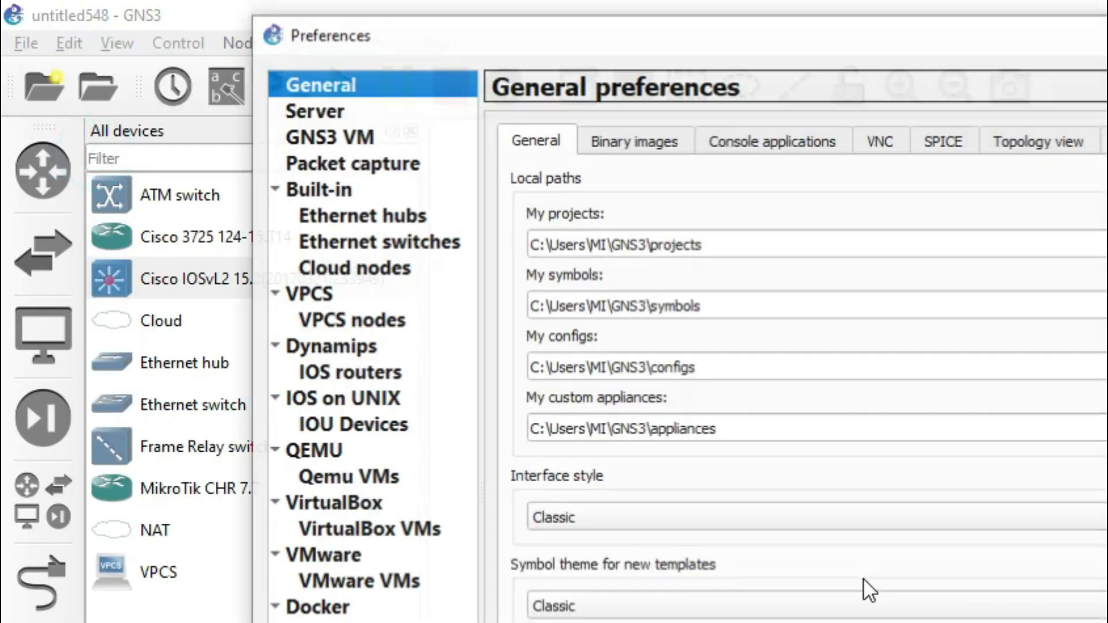
pyautogui.click(410, 110)
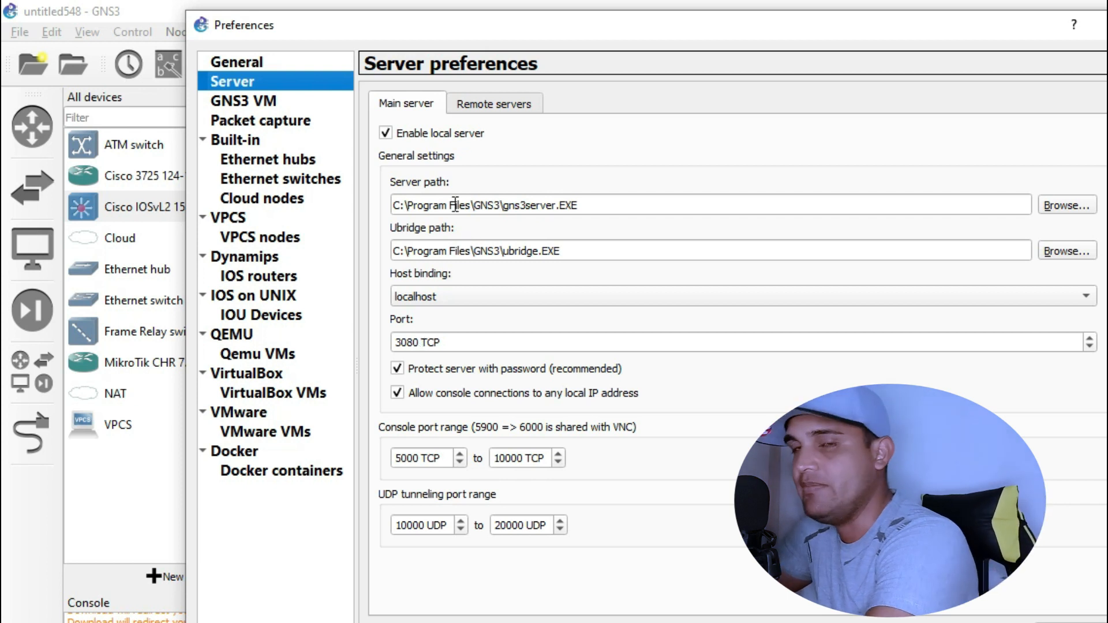
pyautogui.click(493, 104)
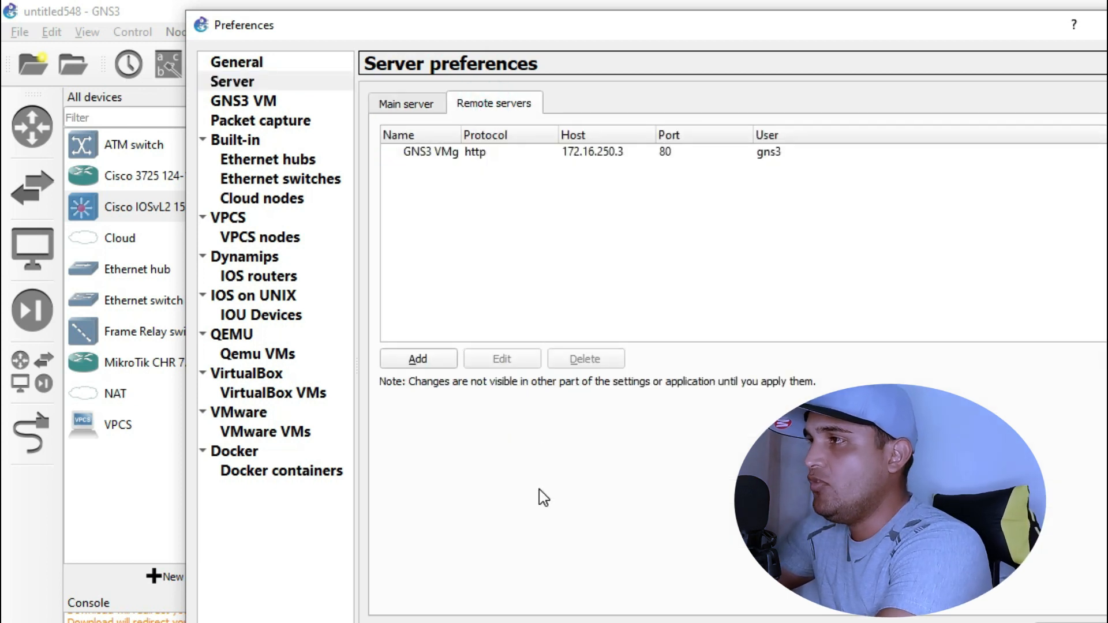
pyautogui.click(584, 155)
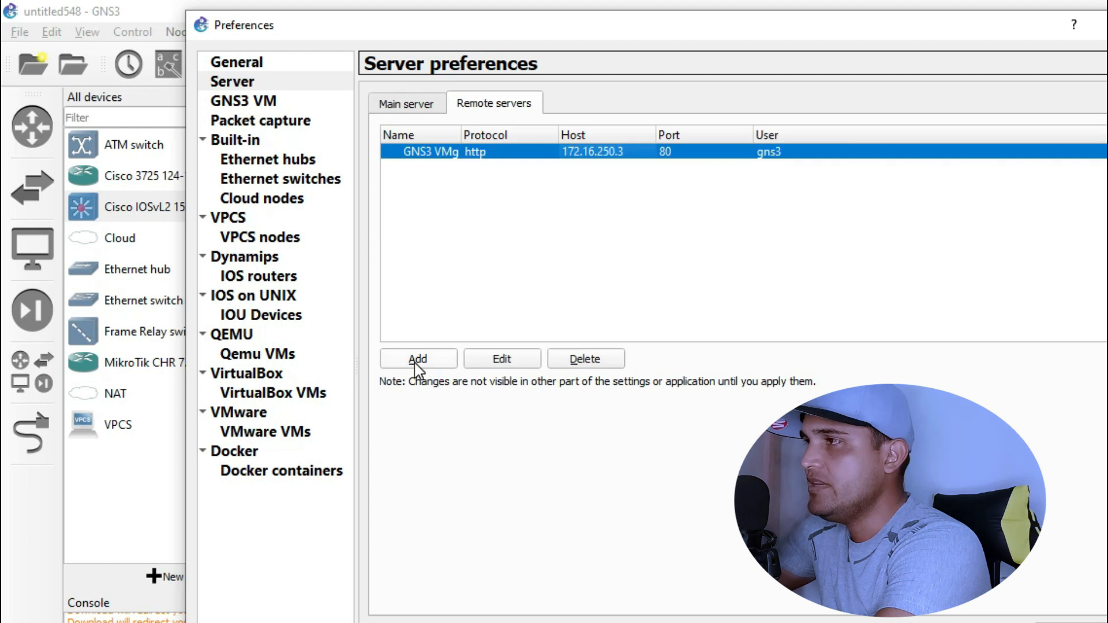
pyautogui.click(417, 359)
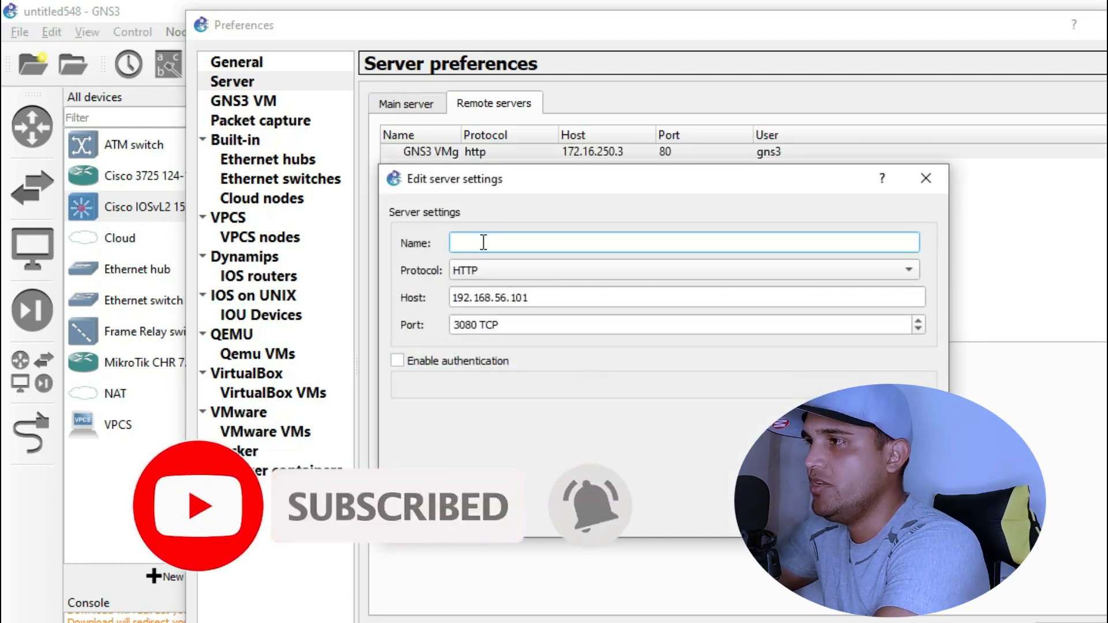
pyautogui.moveTo(548, 622)
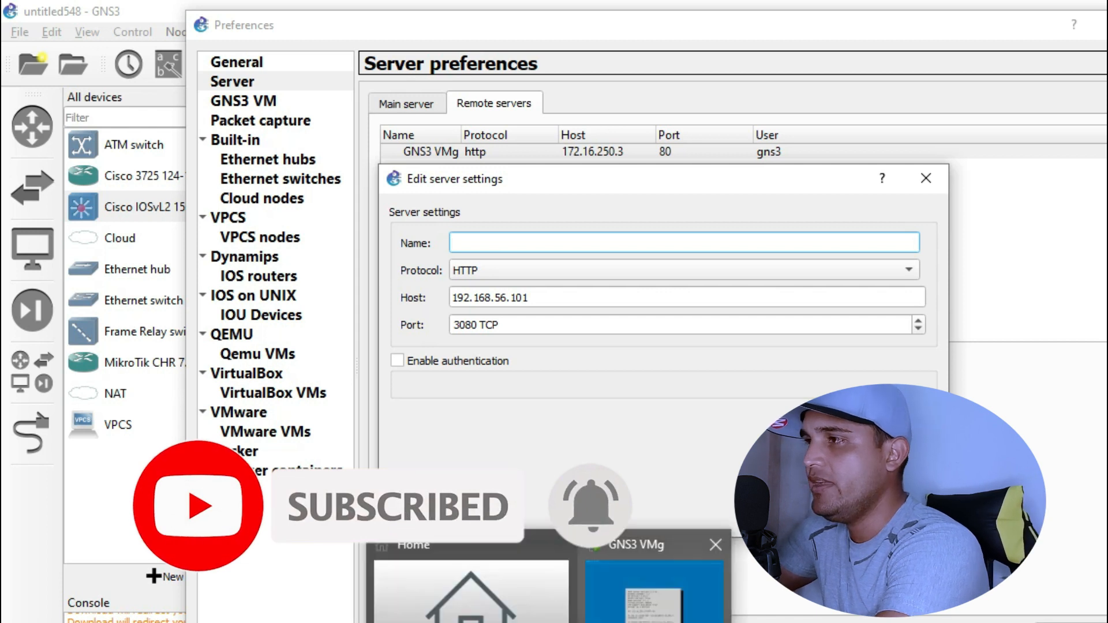
pyautogui.moveTo(654, 617)
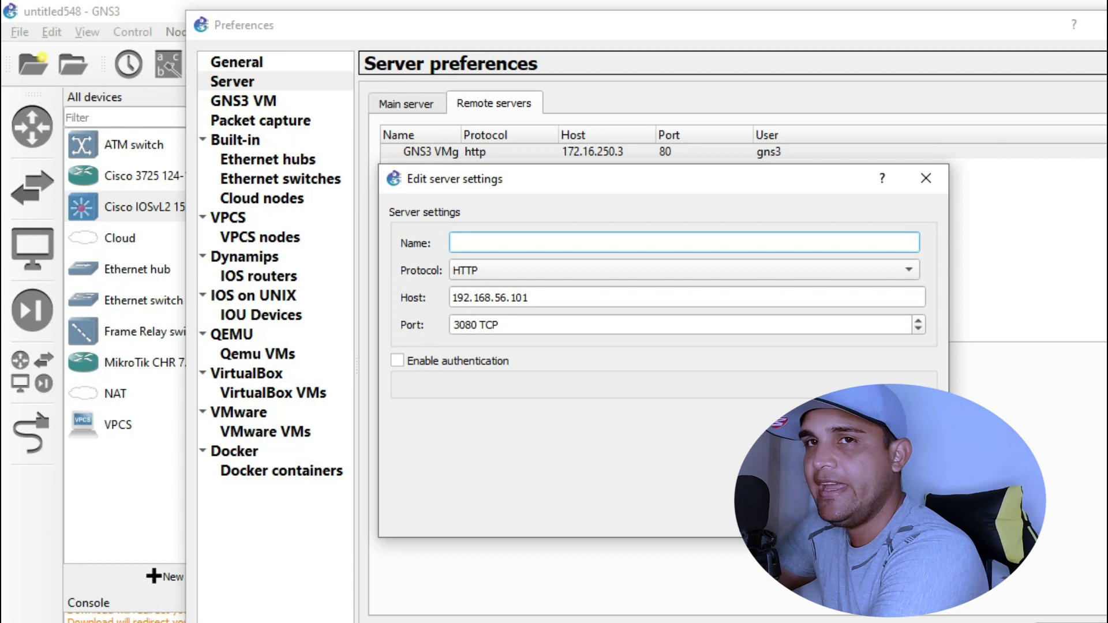
pyautogui.click(666, 563)
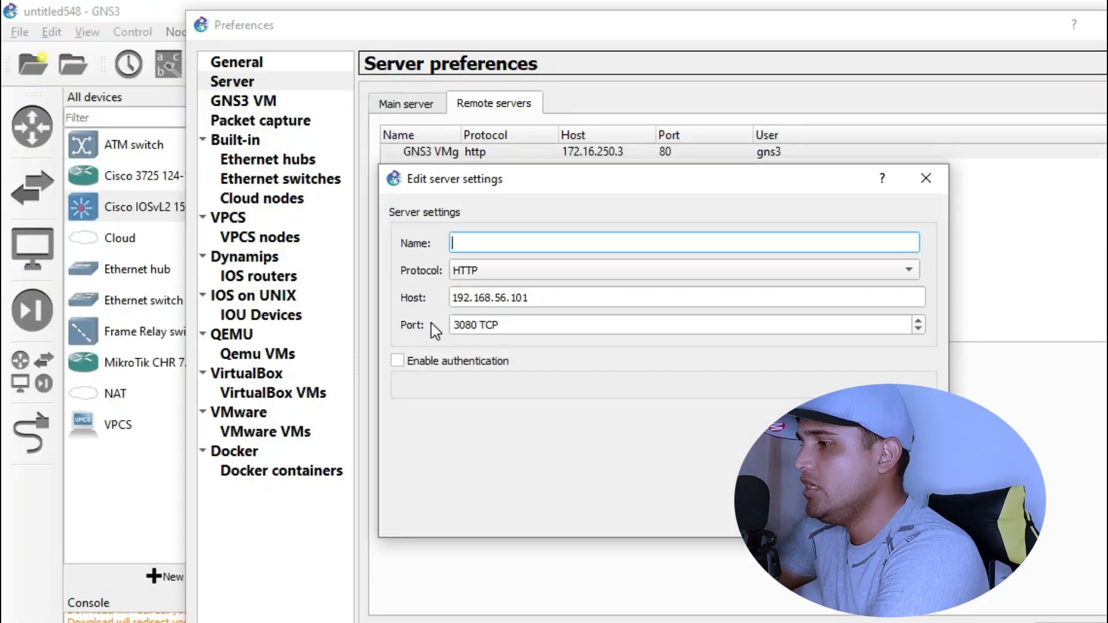
pyautogui.click(489, 323)
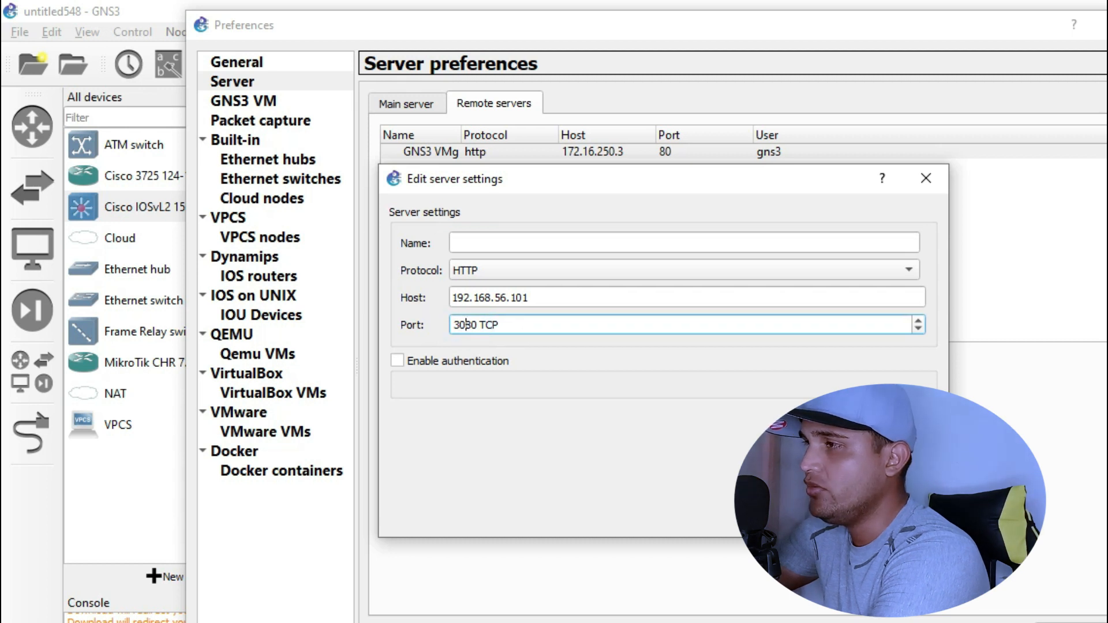
pyautogui.click(621, 593)
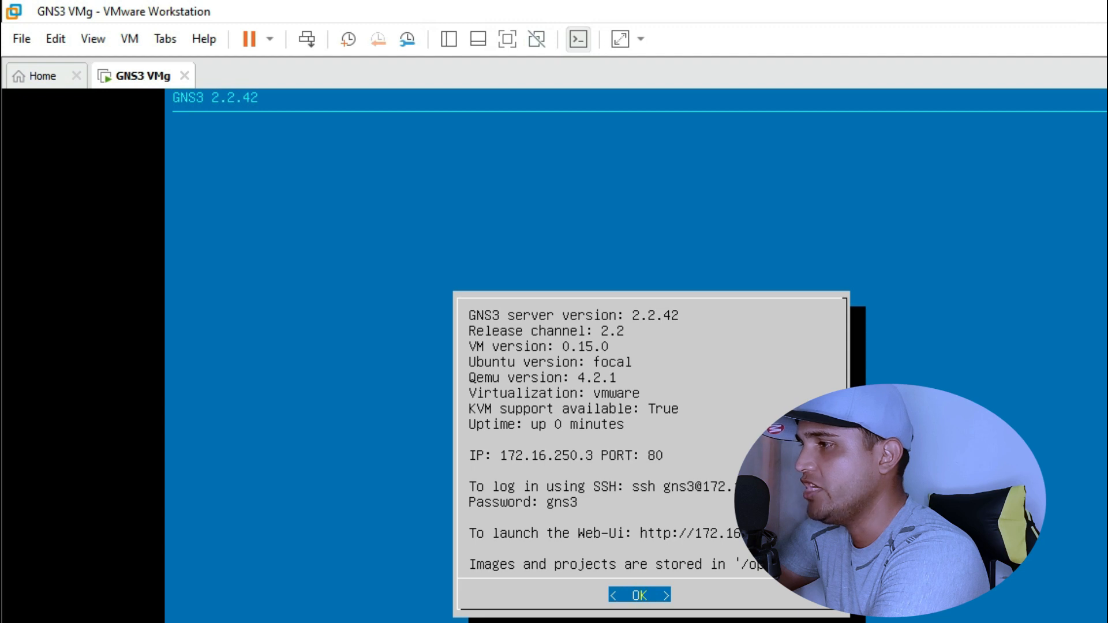
pyautogui.click(1105, 10)
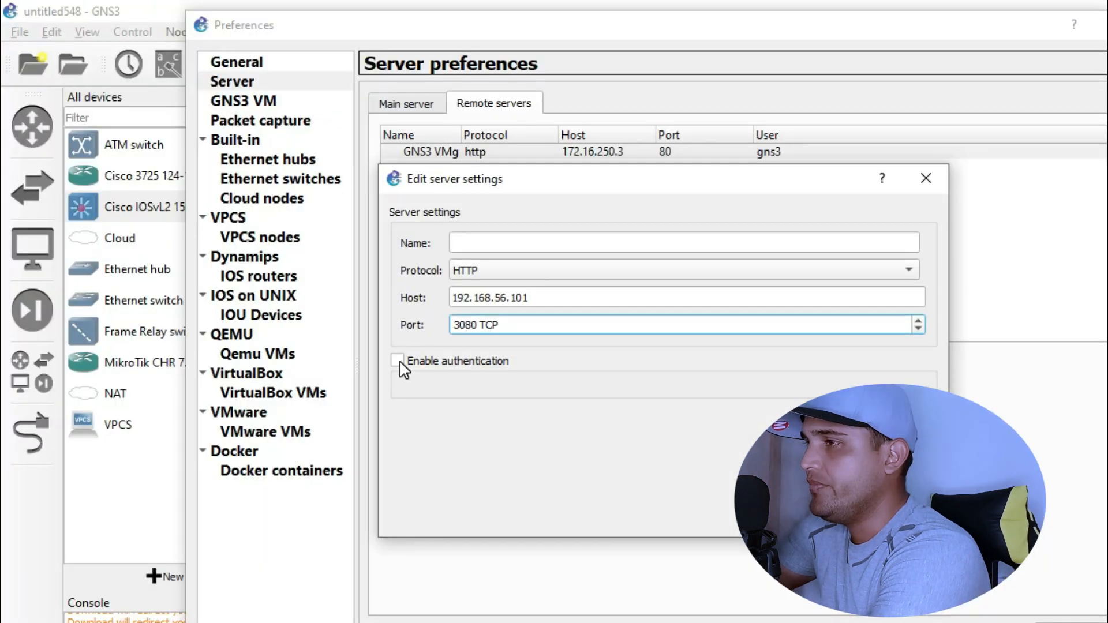
pyautogui.click(398, 361)
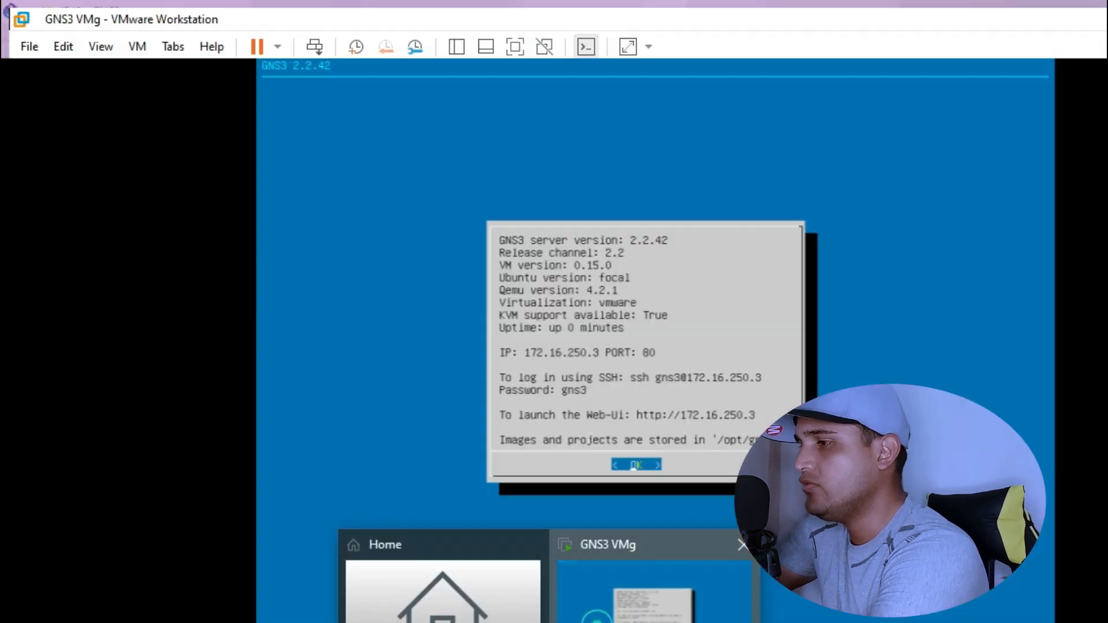
pyautogui.click(596, 606)
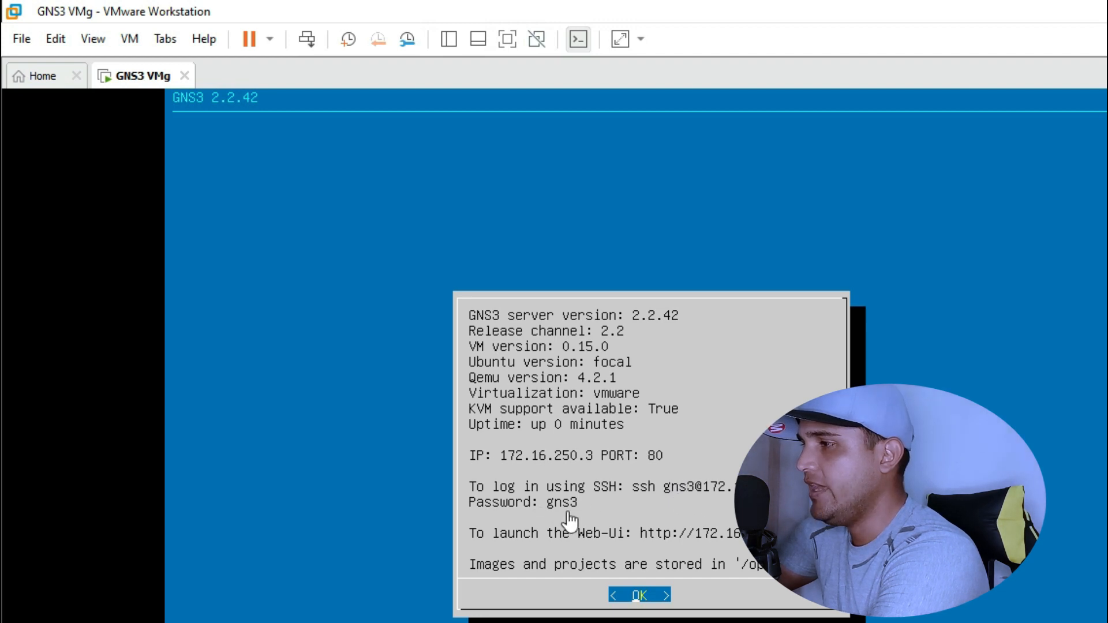
pyautogui.hotkey('alt', 'Tab')
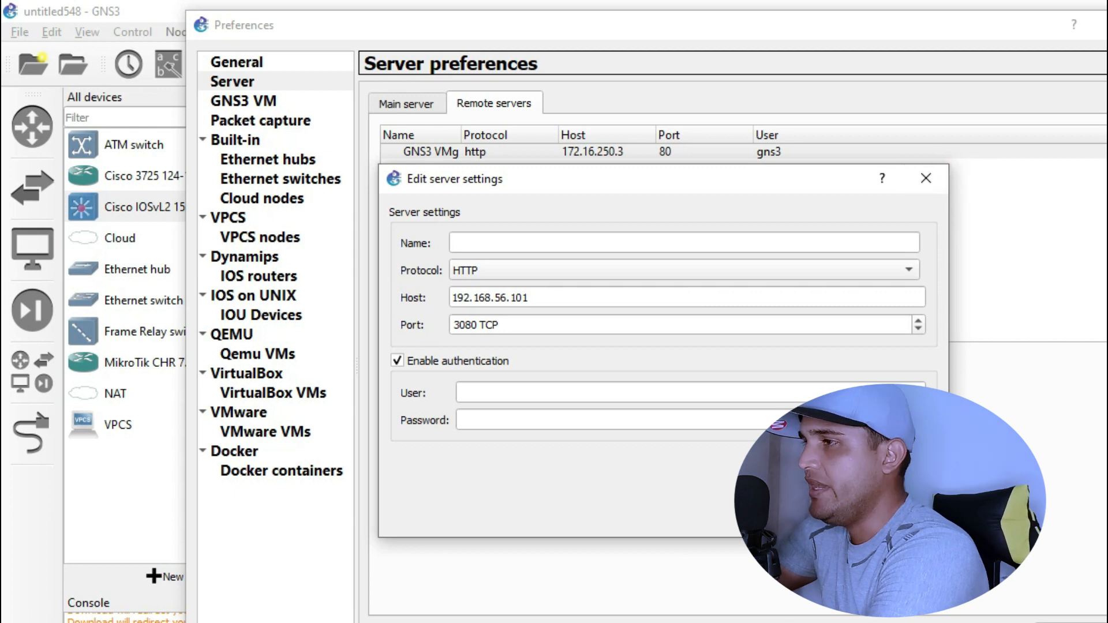
pyautogui.click(926, 178)
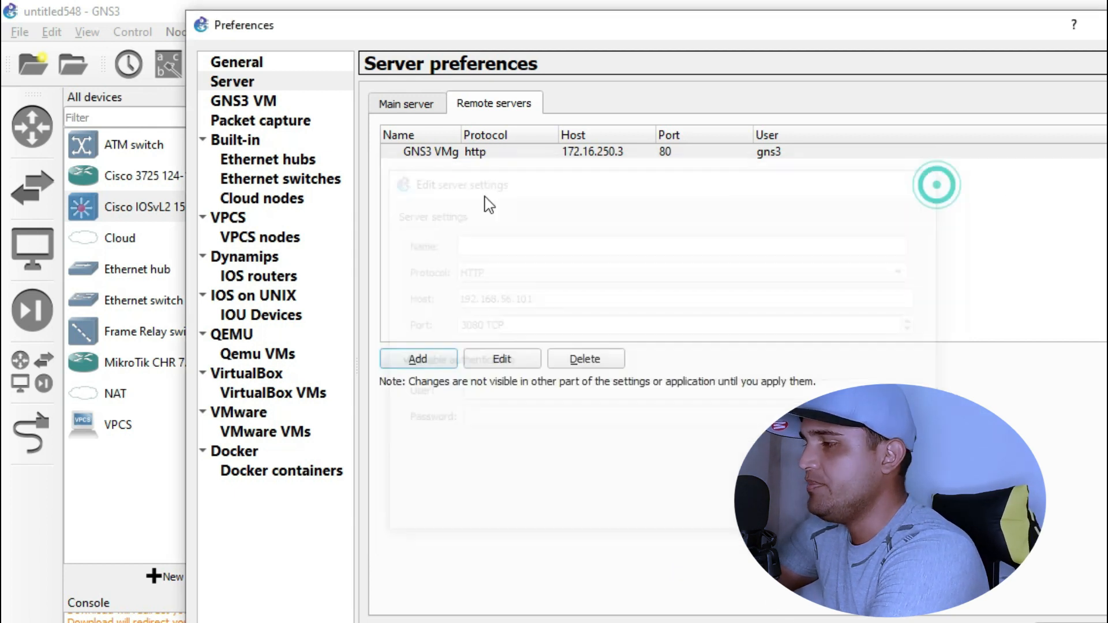
# - Close Preferences, discarding the unsaved server changes
pyautogui.click(545, 155)
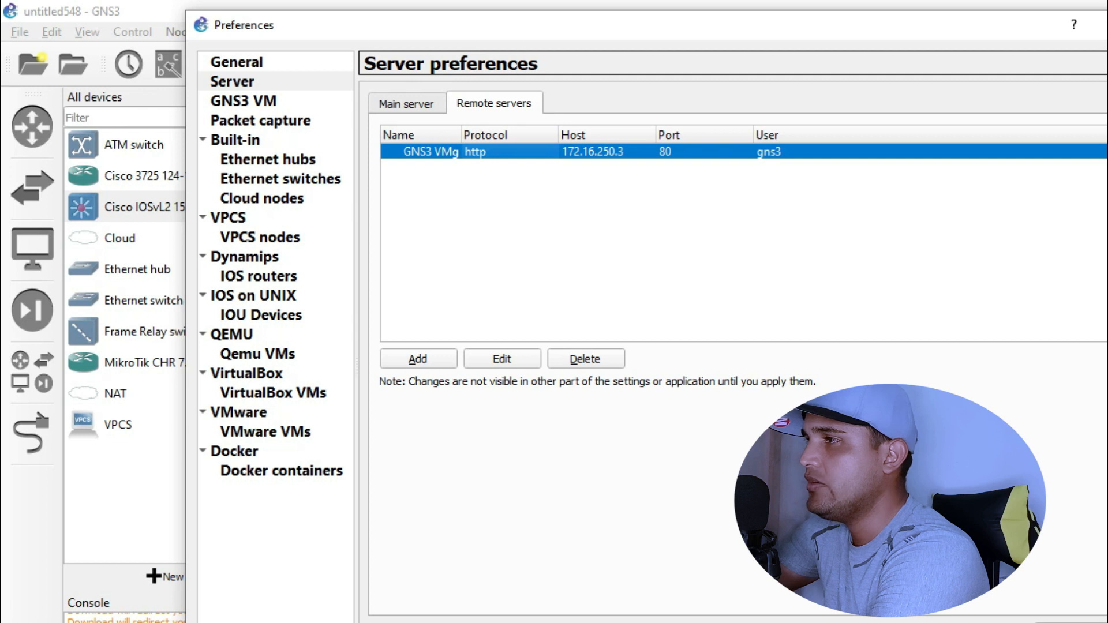
pyautogui.click(1103, 25)
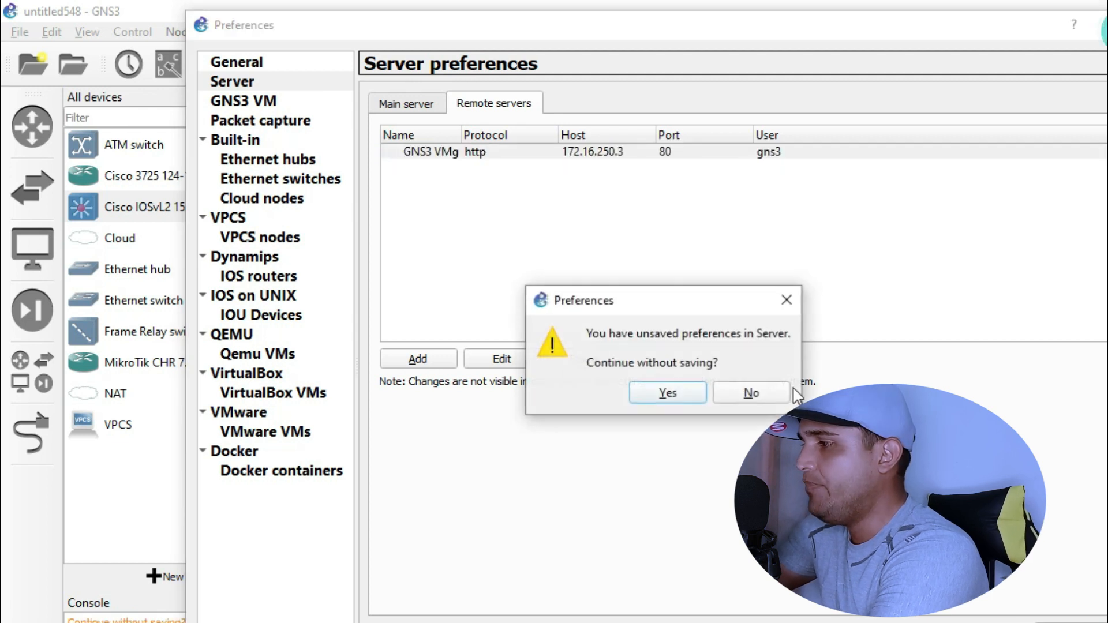
pyautogui.click(756, 393)
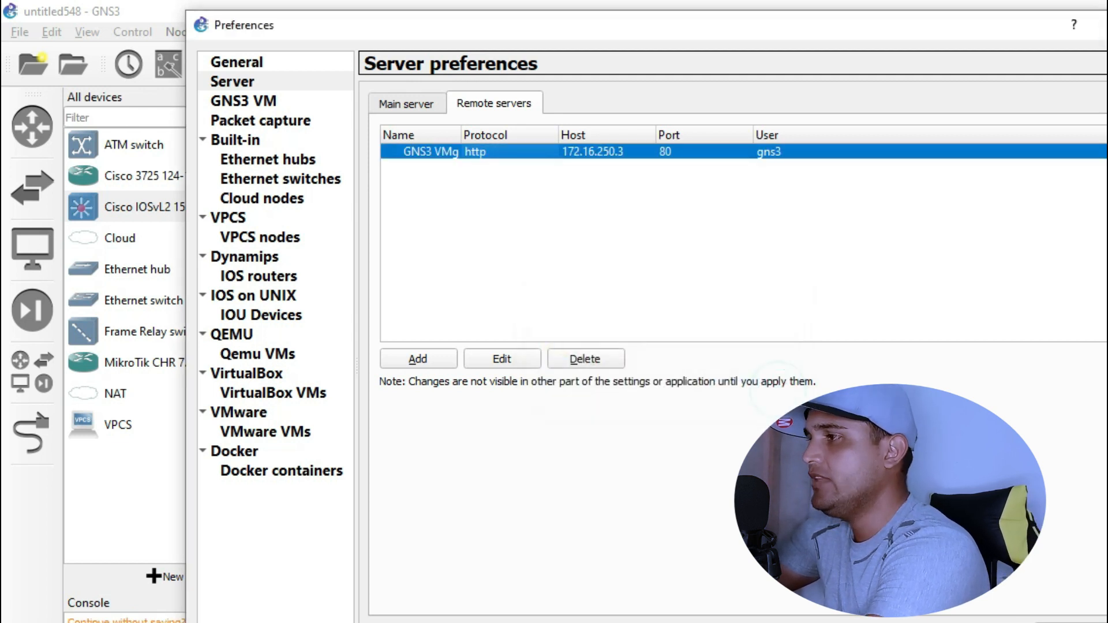
pyautogui.click(1103, 25)
pyautogui.click(666, 392)
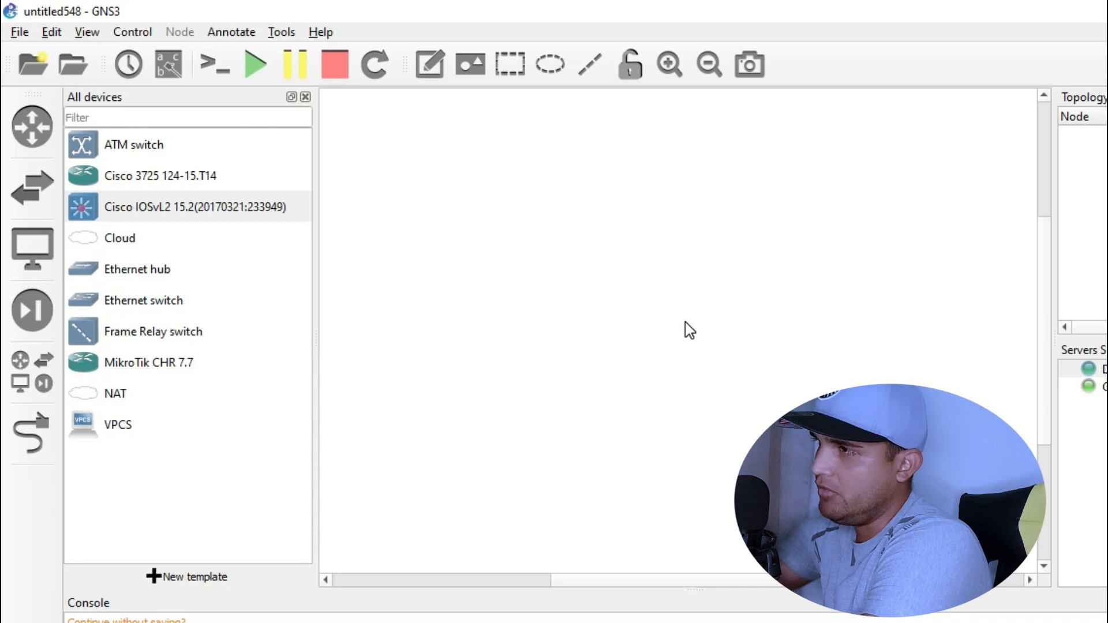
# - Dismiss the remaining prompts and switch to the VMware Workstation window
pyautogui.click(747, 366)
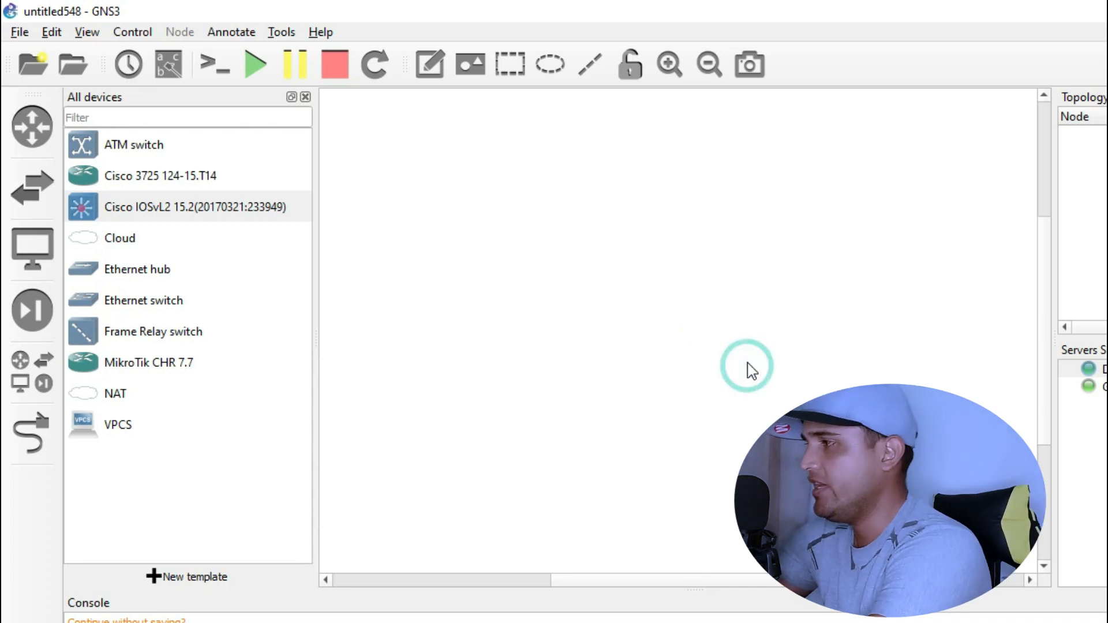
pyautogui.click(537, 418)
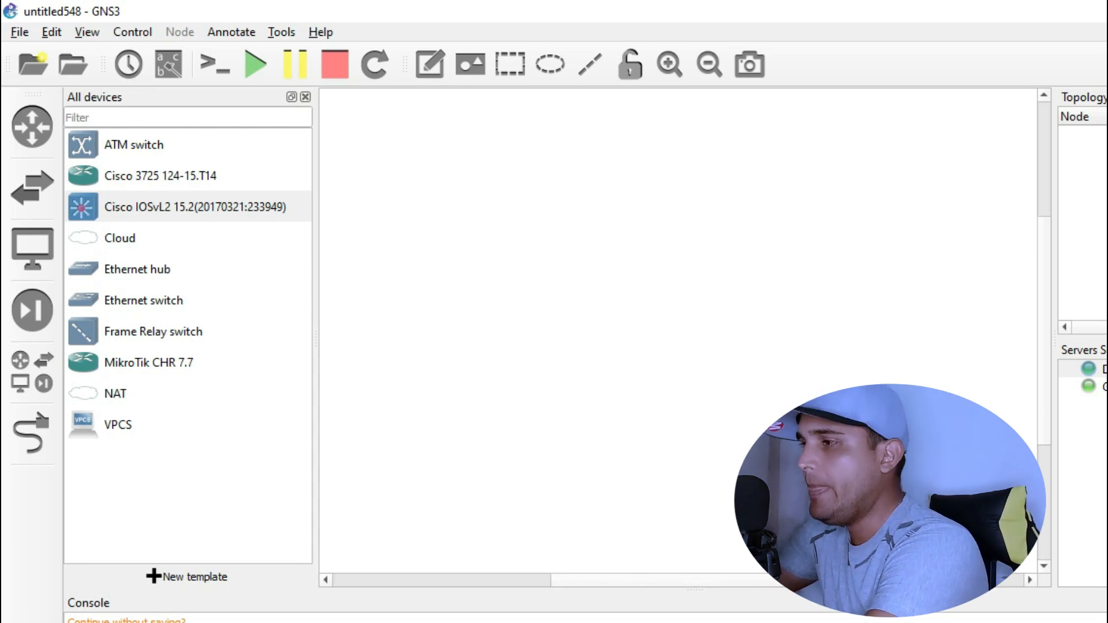
pyautogui.click(548, 622)
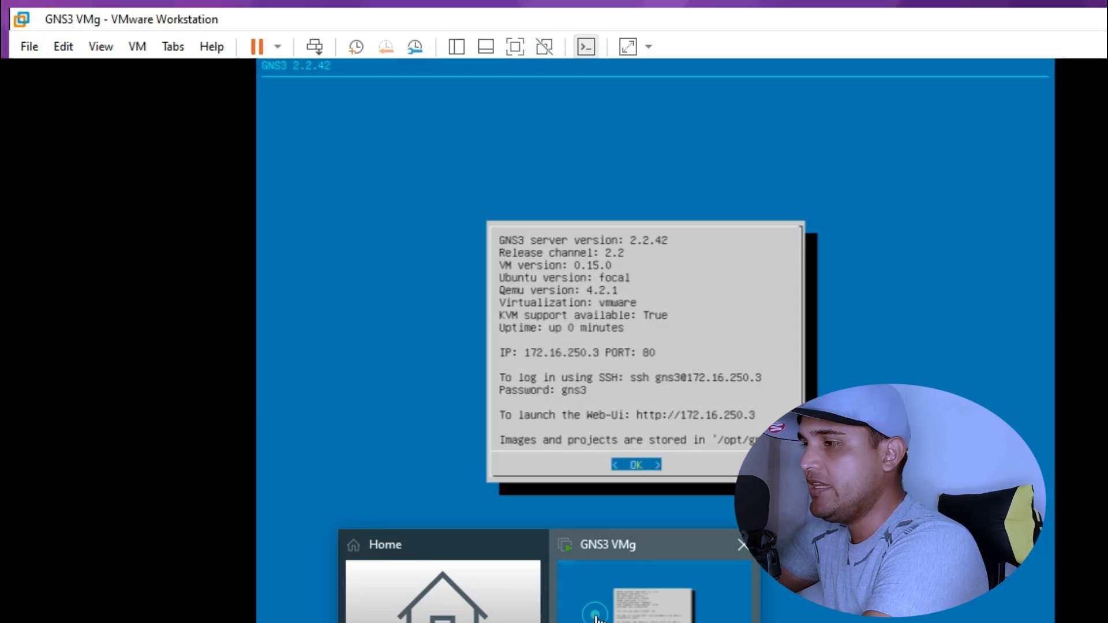
# - Bring up the GNS3 VM in VMware Workstation and open its virtual machine settings
pyautogui.click(652, 583)
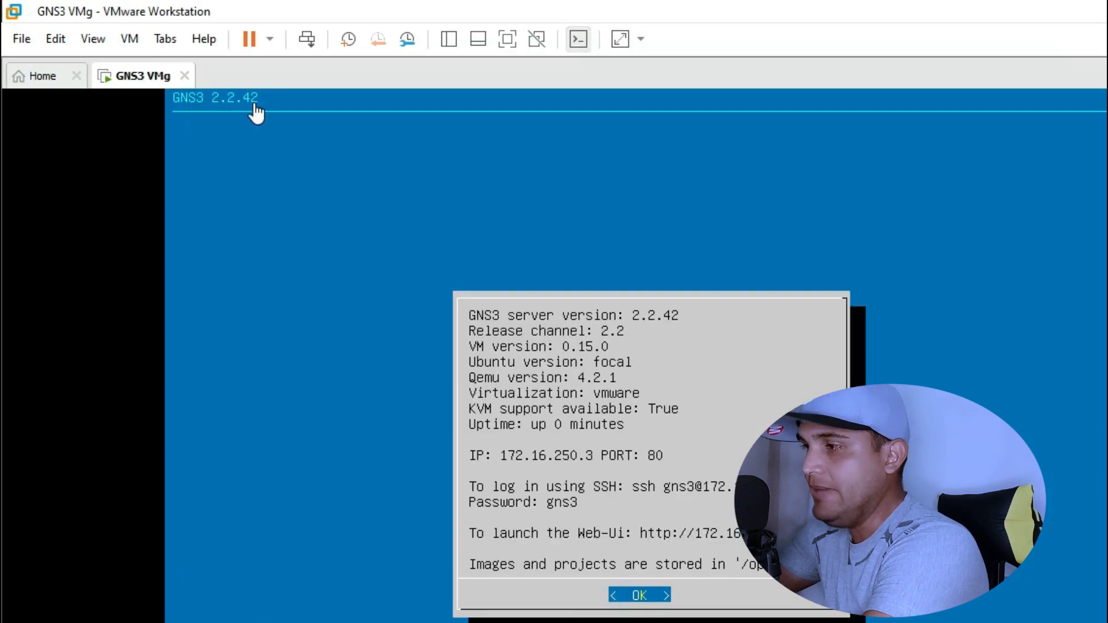
pyautogui.click(110, 41)
pyautogui.moveTo(141, 43)
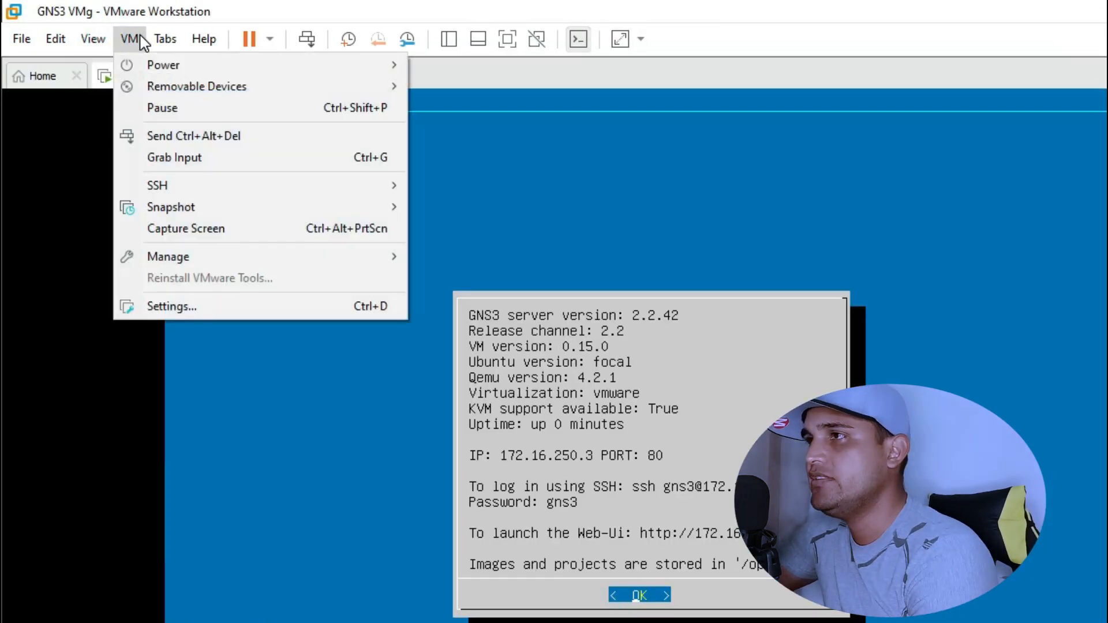
pyautogui.click(164, 305)
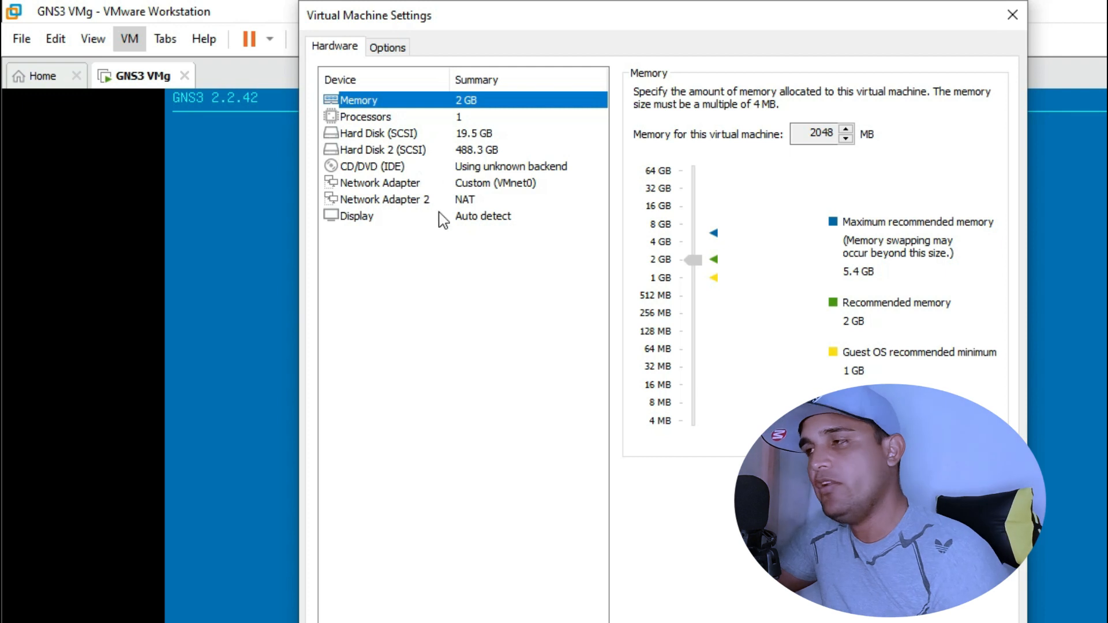
# - Confirm Network Adapter 1 uses Custom VMnet0, then open the Virtual Network Editor
pyautogui.click(391, 186)
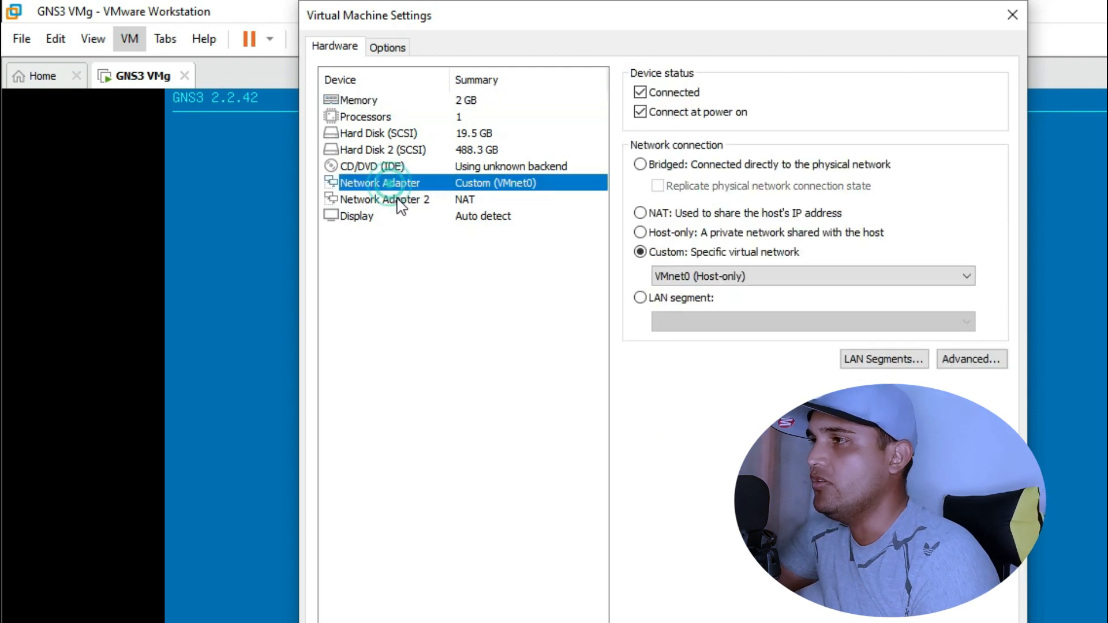
pyautogui.click(411, 200)
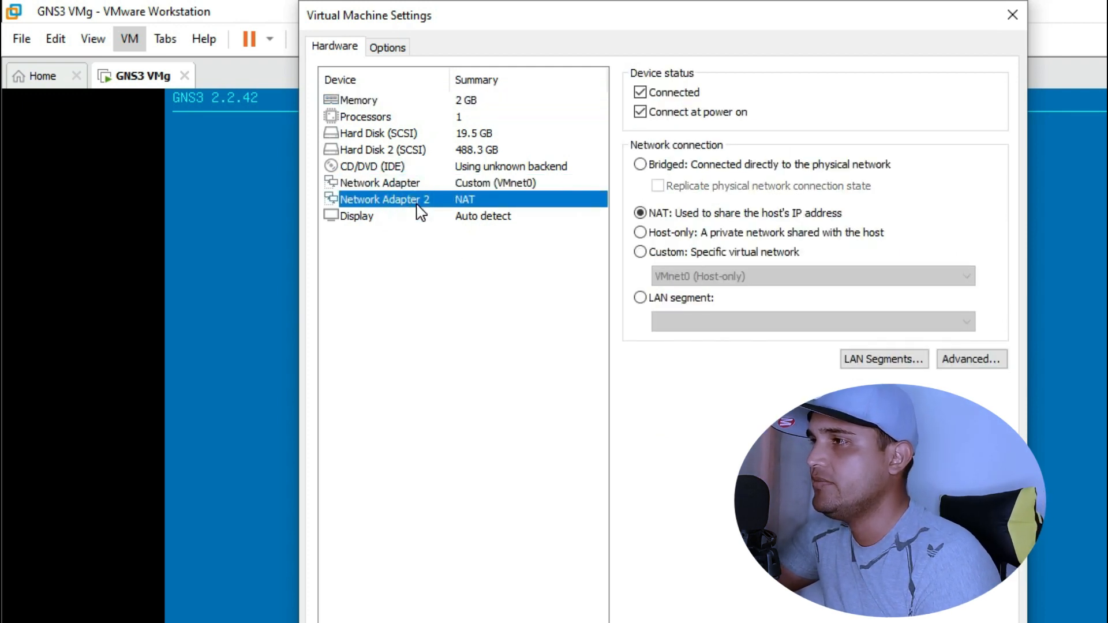
pyautogui.click(396, 182)
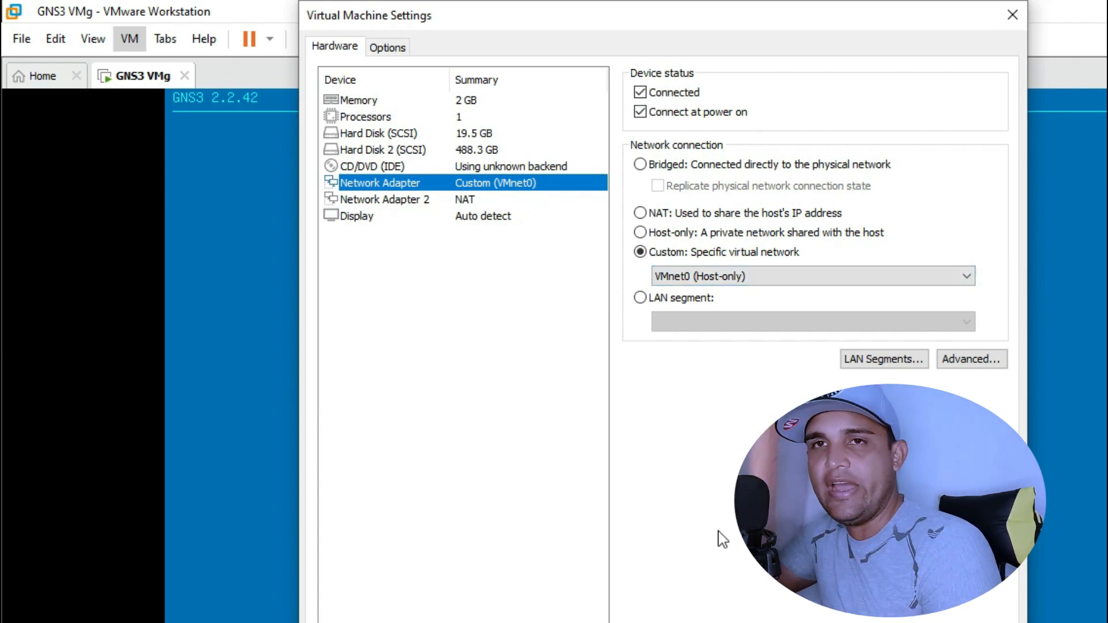
pyautogui.click(58, 39)
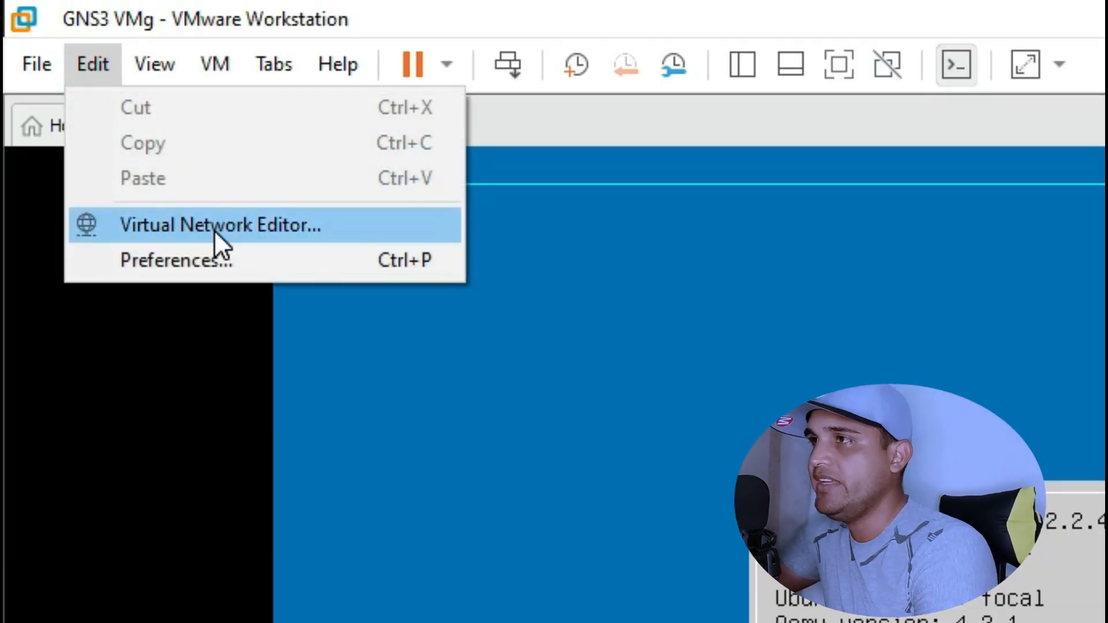
pyautogui.click(214, 230)
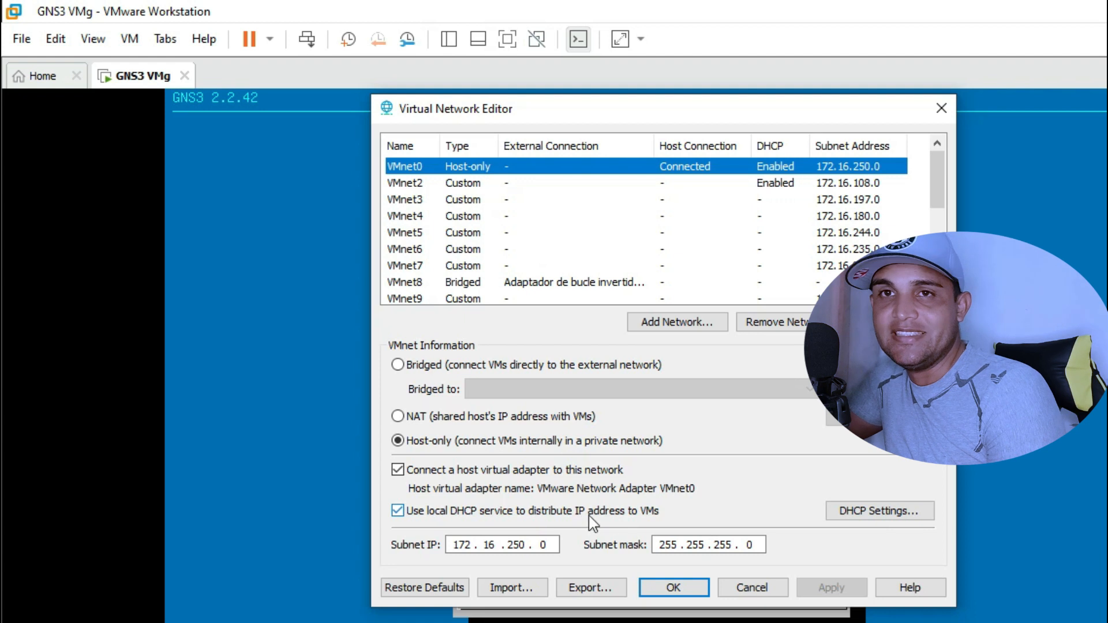
# - Check VMnet0's DHCP range 172.16.250.3 to 172.16.250.20, then close the Virtual Network Editor
pyautogui.click(870, 514)
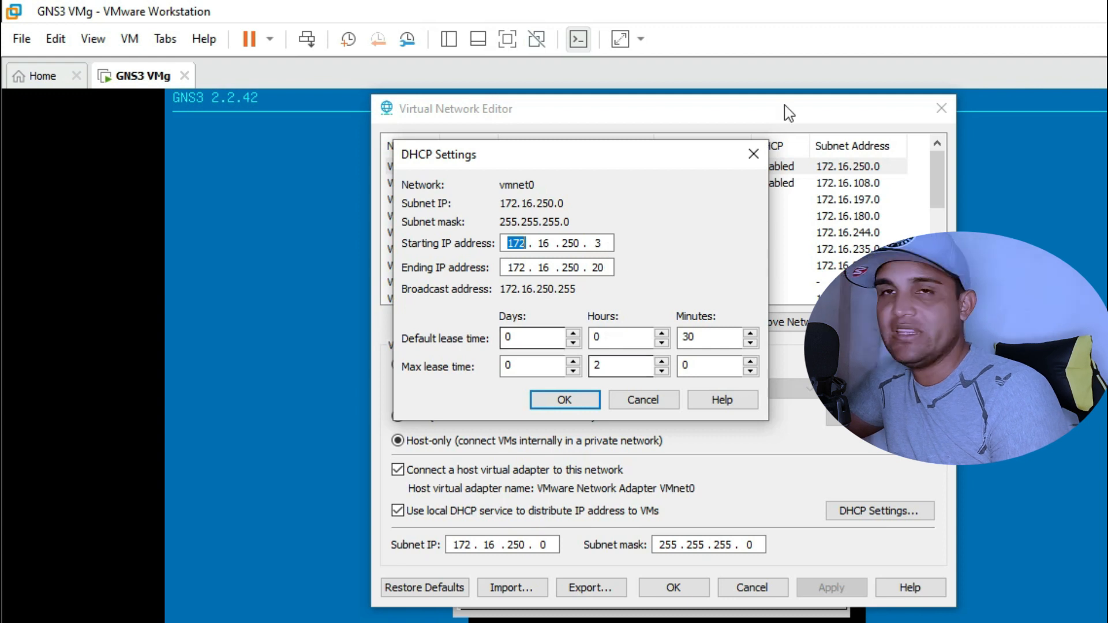
pyautogui.click(753, 154)
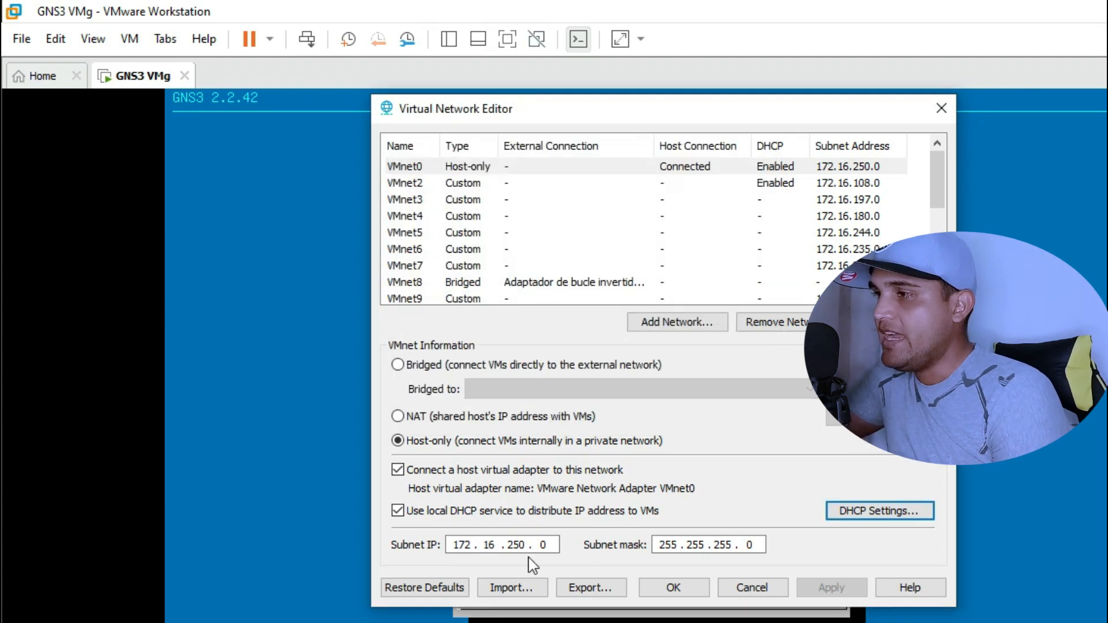
pyautogui.click(885, 518)
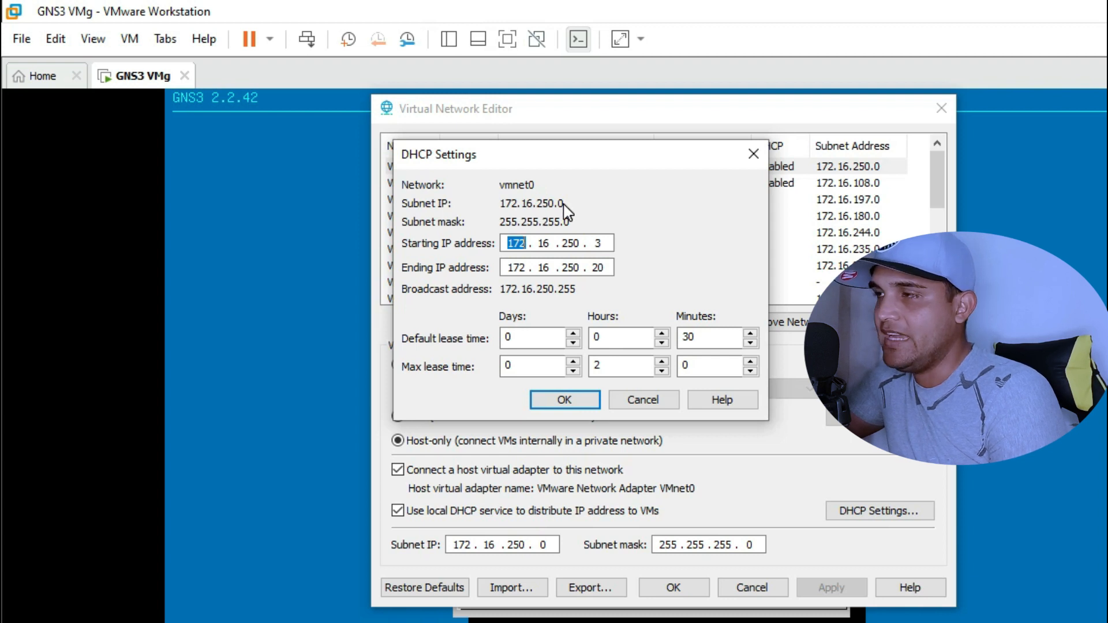
pyautogui.click(753, 154)
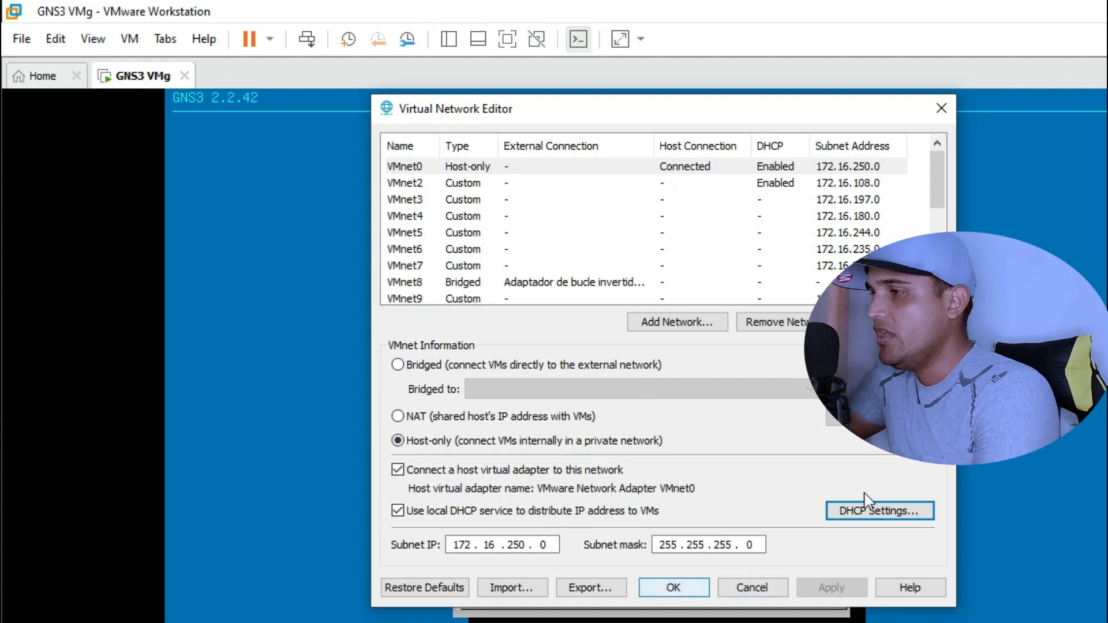
pyautogui.click(941, 109)
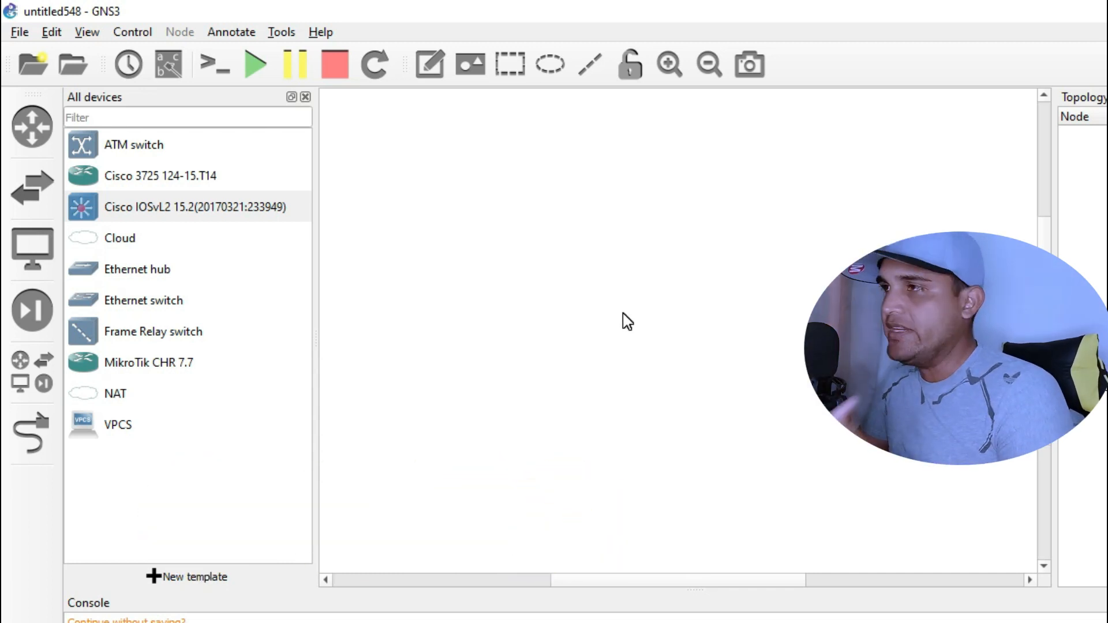
# - Search Windows for cmd and launch the Command Prompt
pyautogui.click(254, 622)
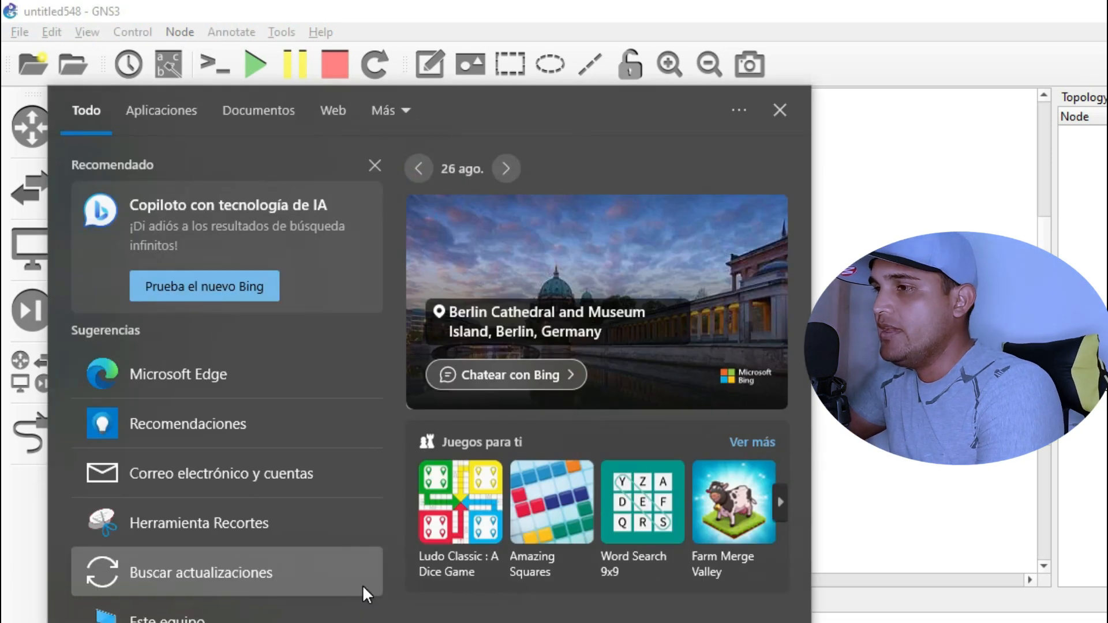
pyautogui.write('cmd')
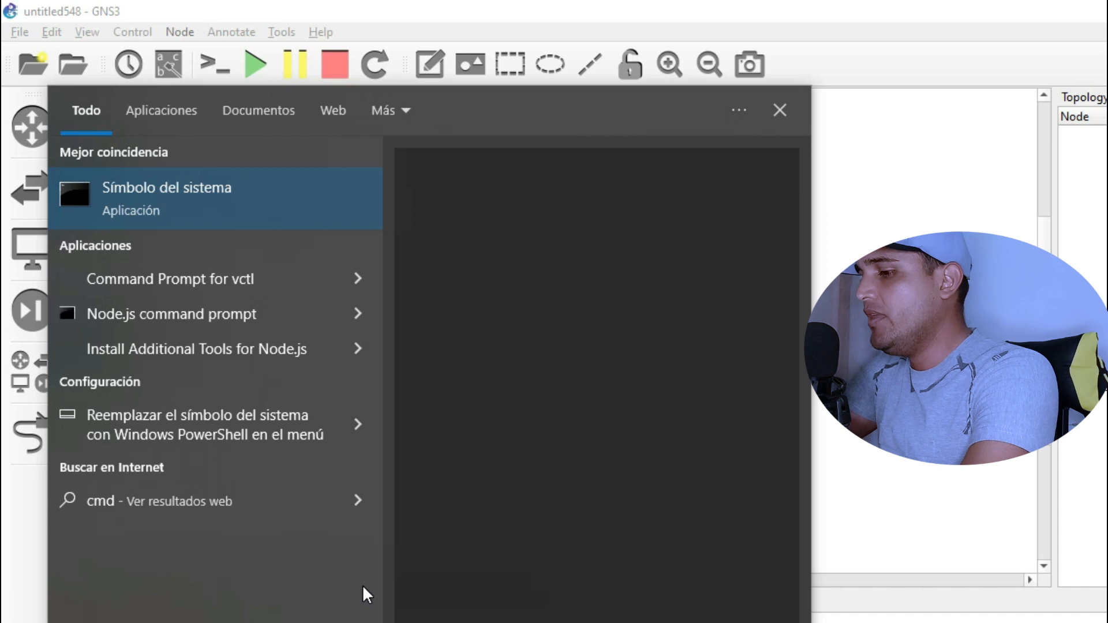
pyautogui.press('Return')
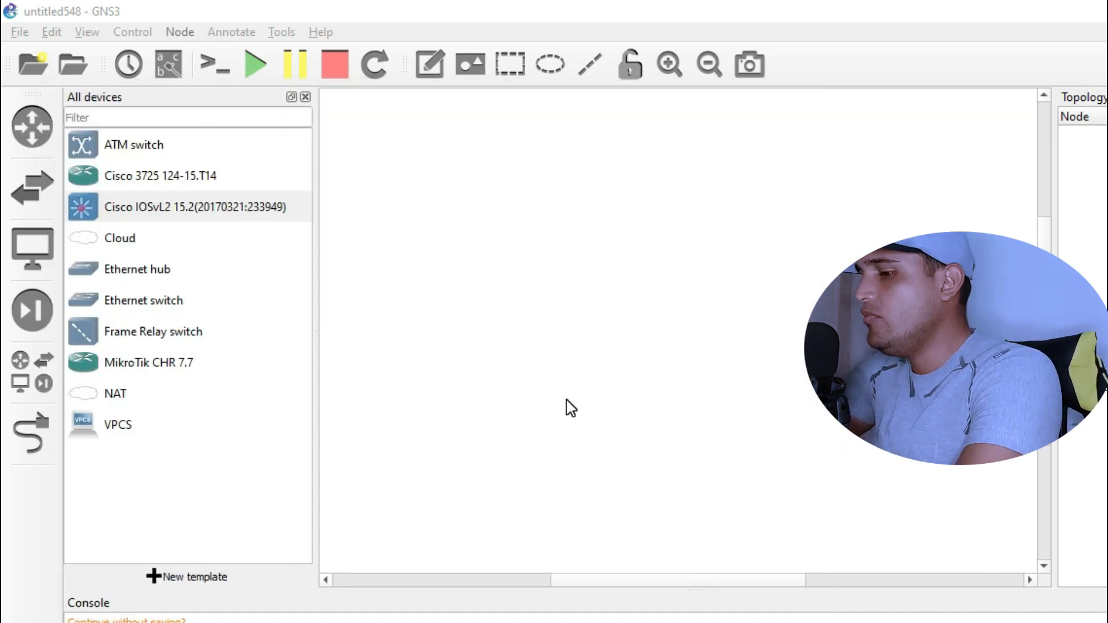
# - Ping 172.16.250.3, getting 4 of 4 replies, then minimize the Command Prompt
pyautogui.write('ping 172.')
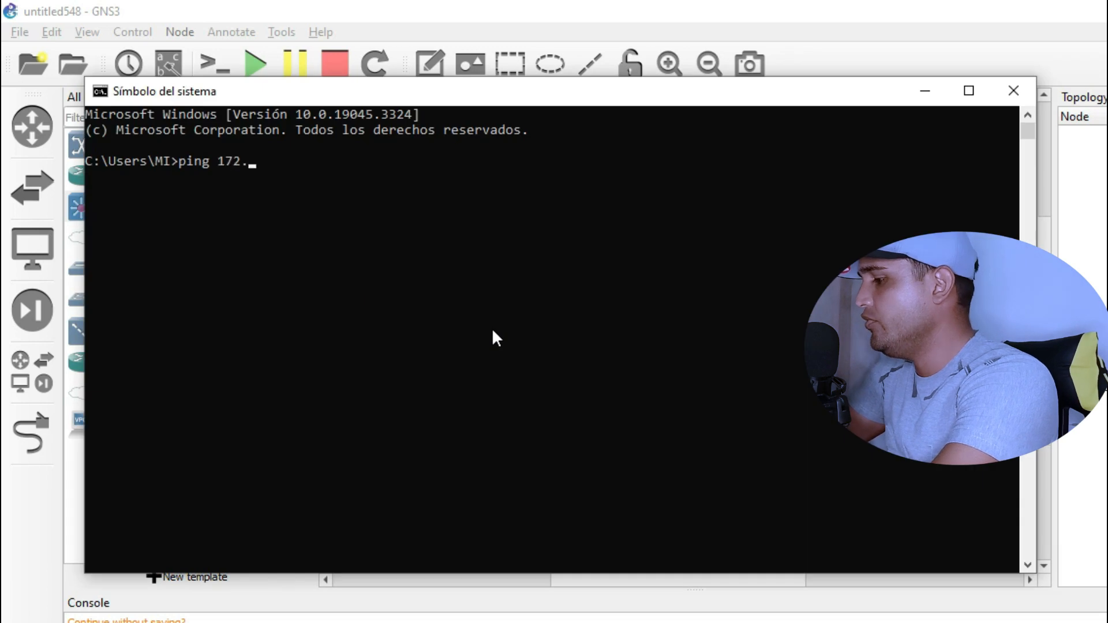
pyautogui.write('16.250.3')
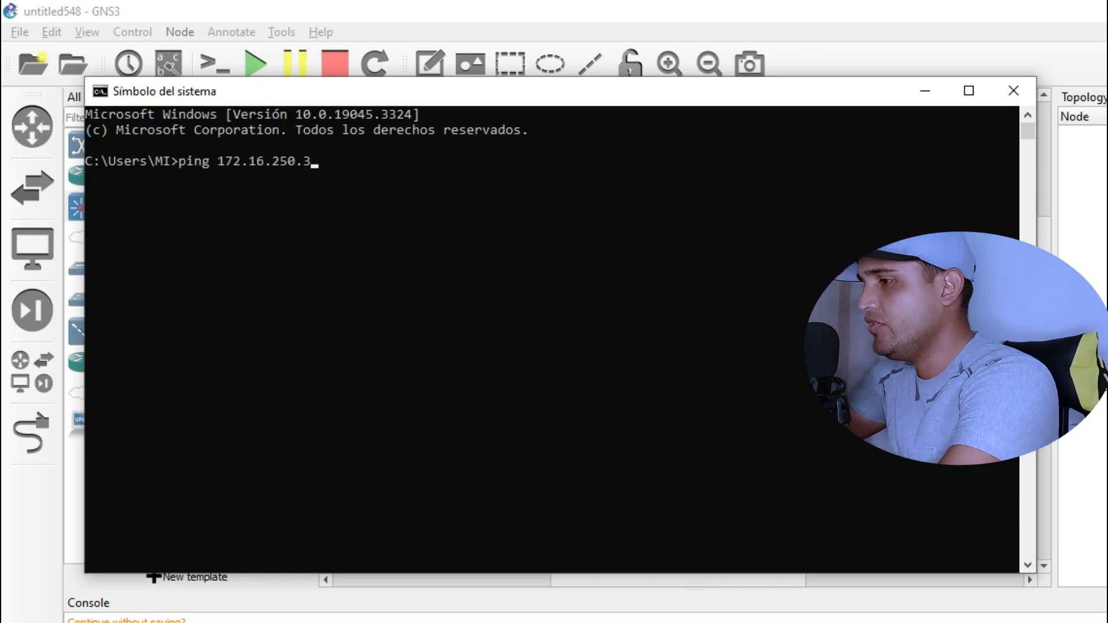
pyautogui.moveTo(549, 622)
pyautogui.moveTo(654, 620)
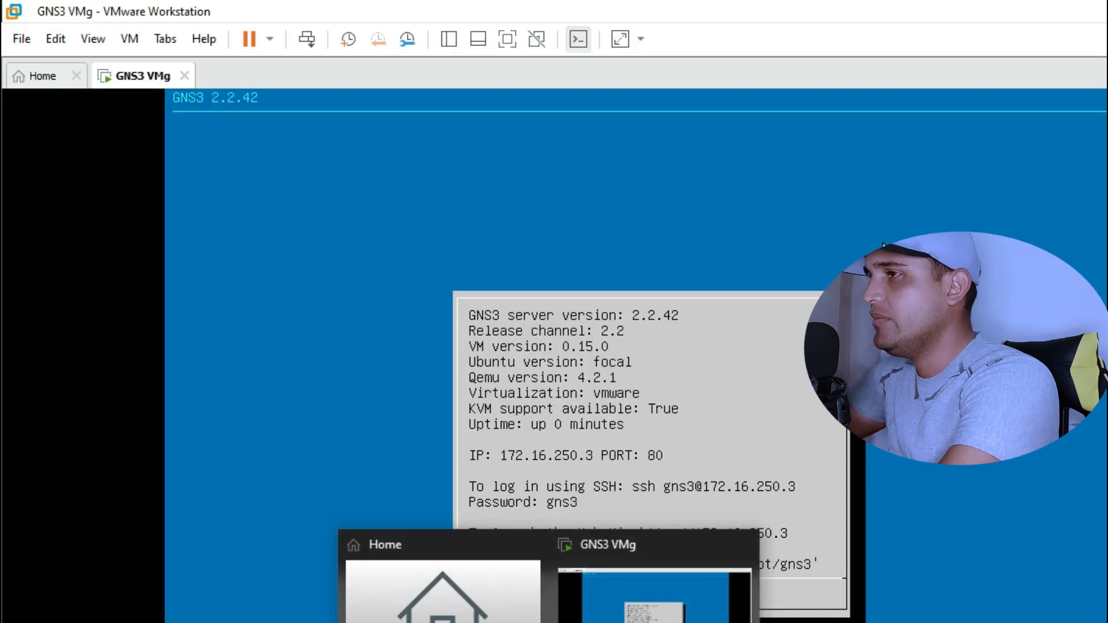
pyautogui.press('Return')
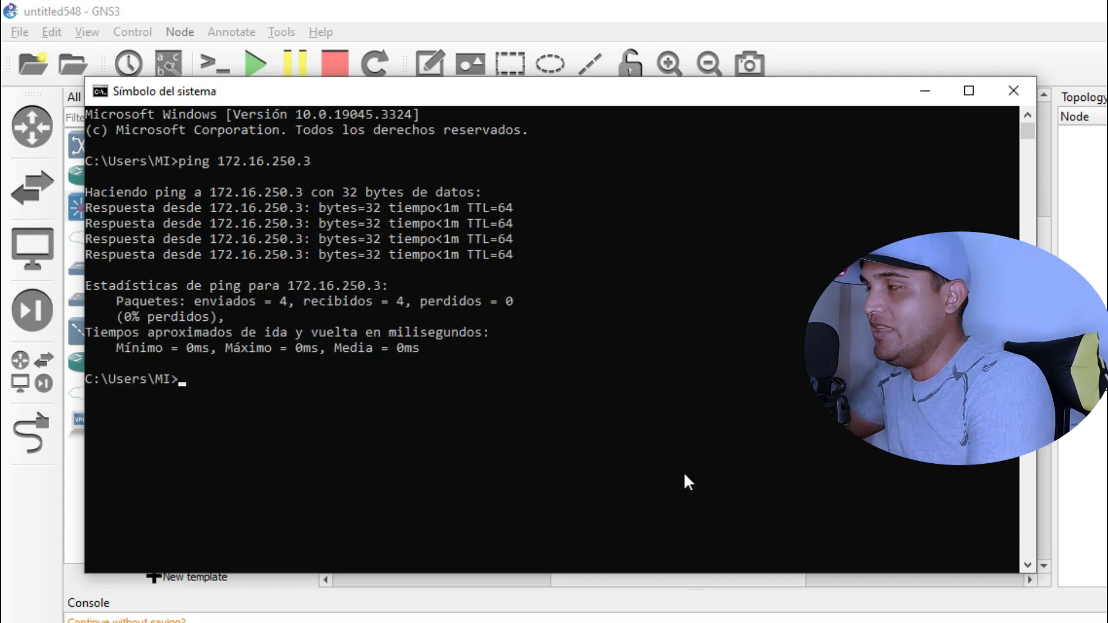
pyautogui.click(927, 93)
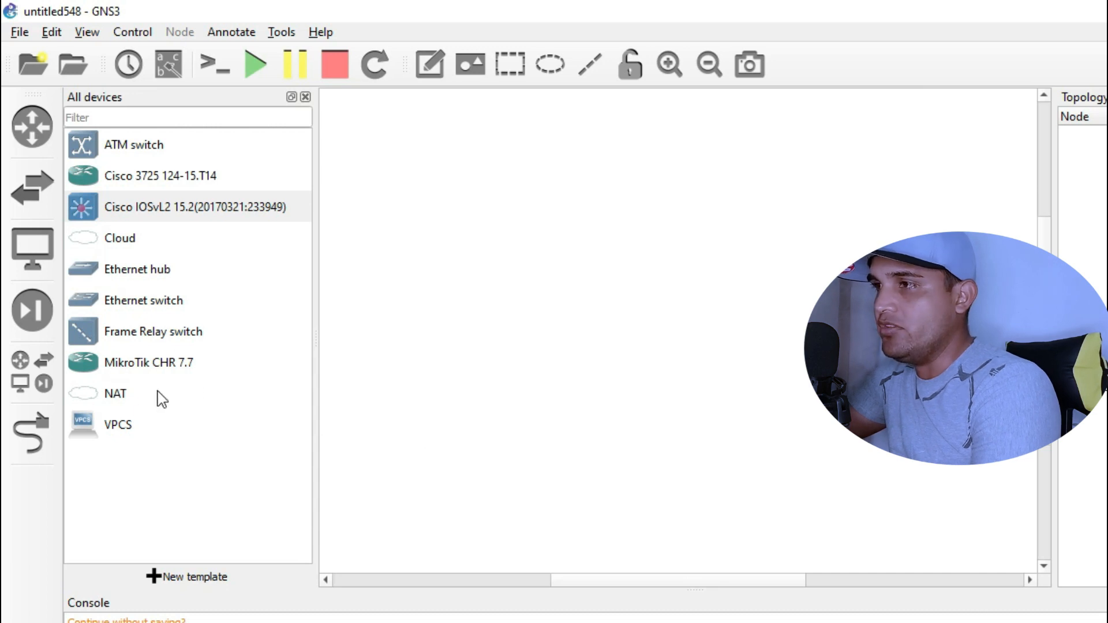
# - Select the MikroTik CHR 7.7 device and start a new template
pyautogui.click(156, 370)
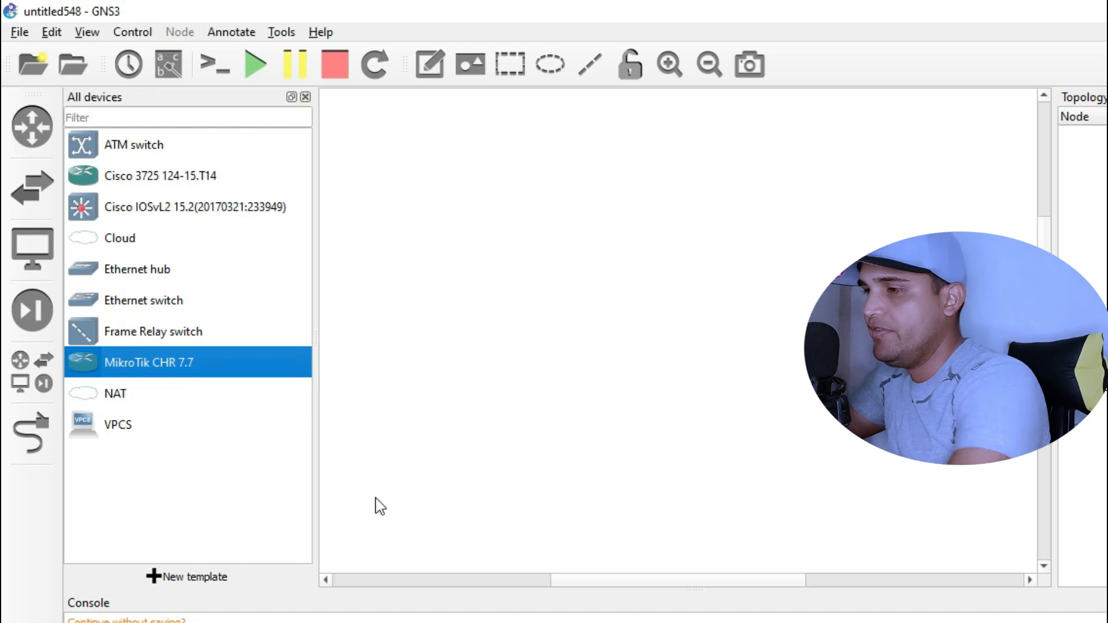
pyautogui.click(191, 582)
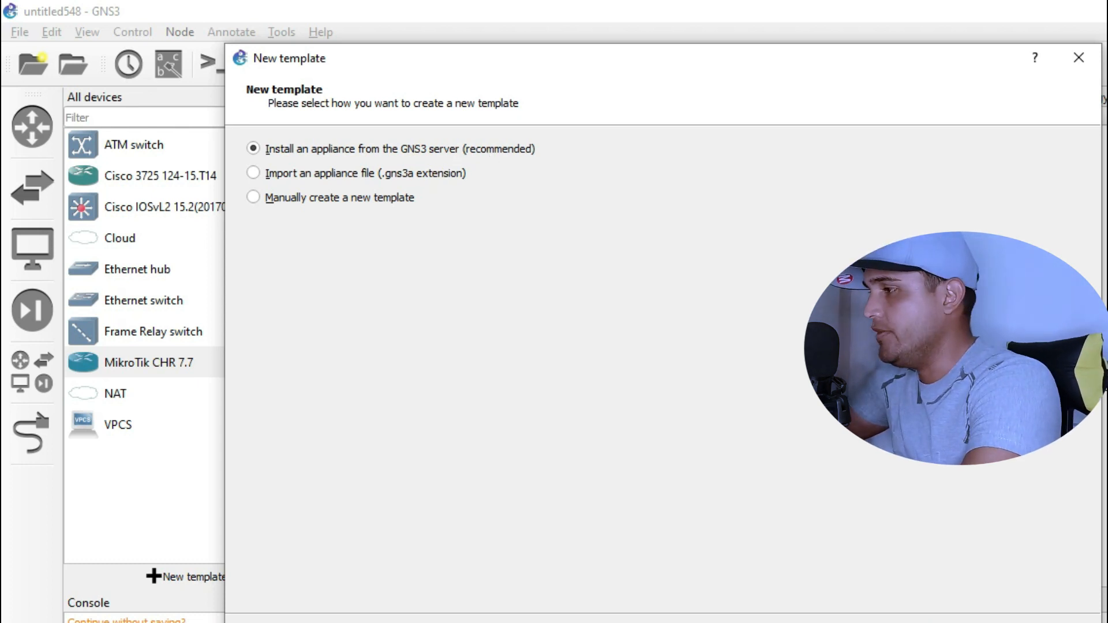
# - Choose install from server, pick MikroTik CHR under Routers, and target remote server GNS3 VMg
pyautogui.click(966, 595)
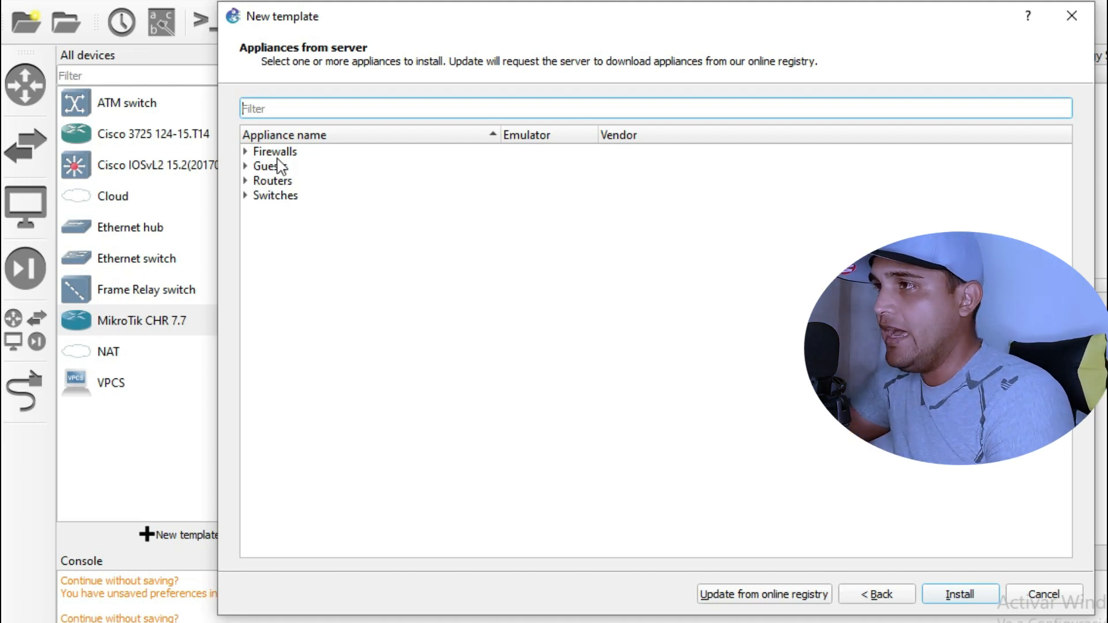
pyautogui.click(247, 183)
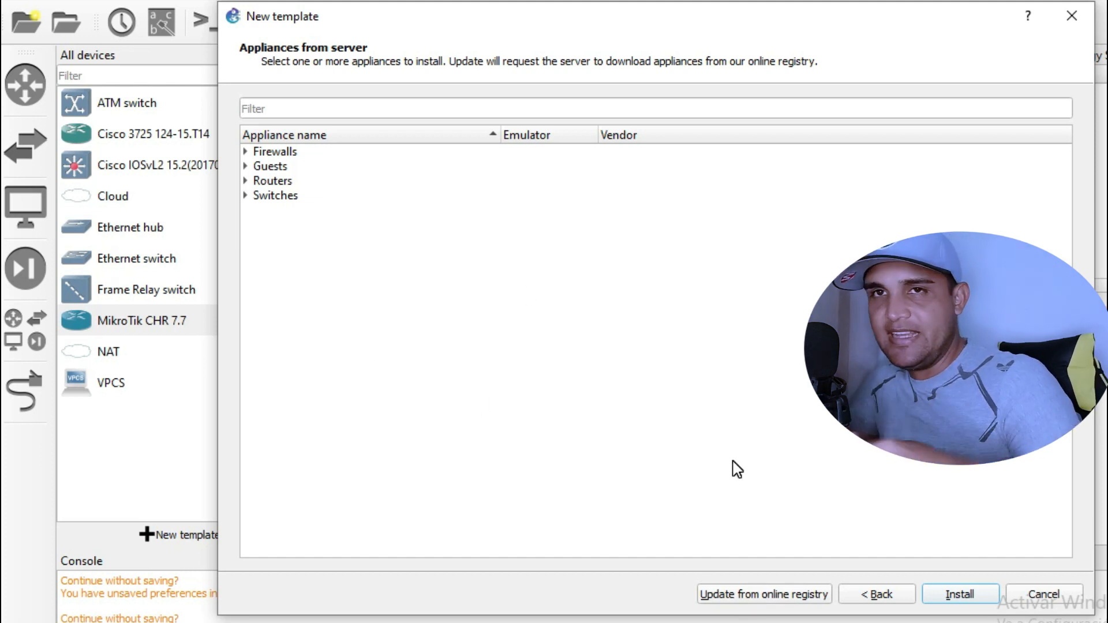
pyautogui.click(246, 181)
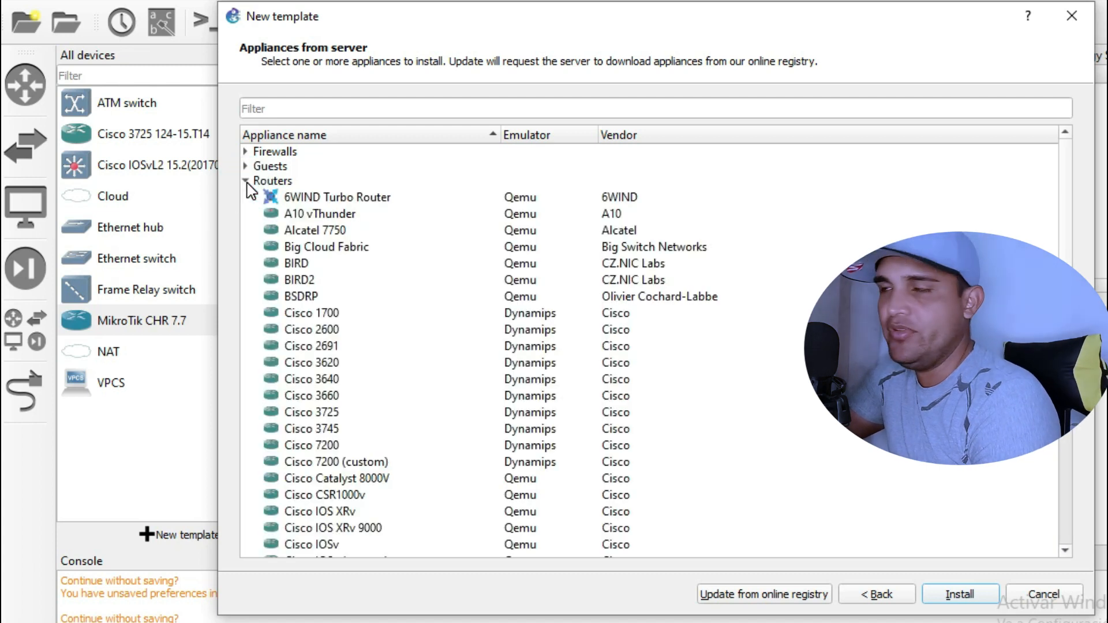
pyautogui.scroll(-15, 372, 385)
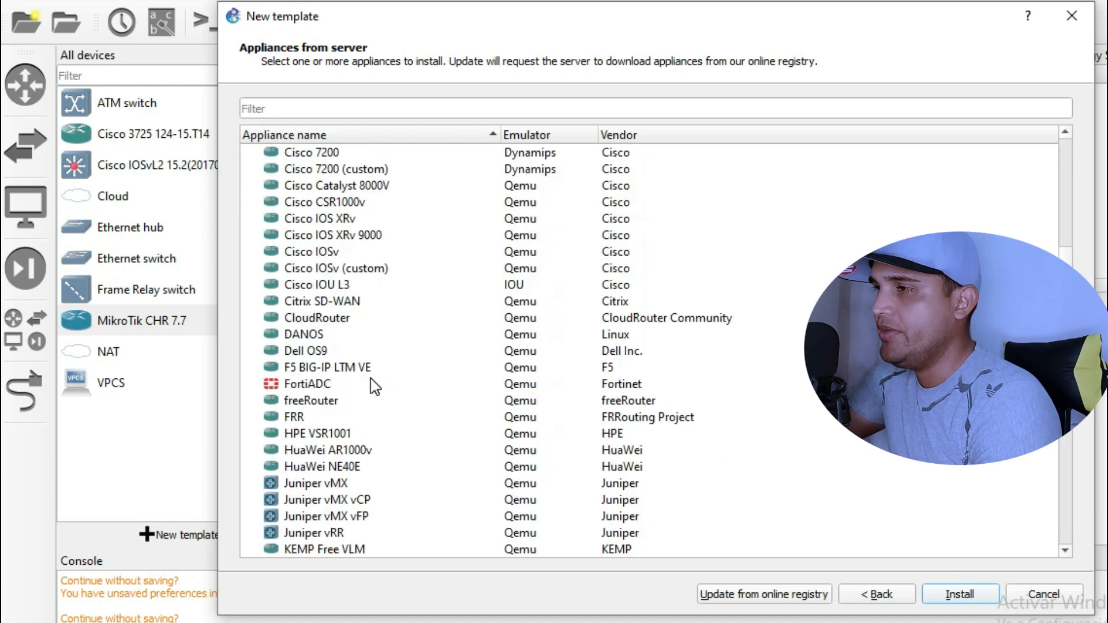
pyautogui.scroll(15, 372, 385)
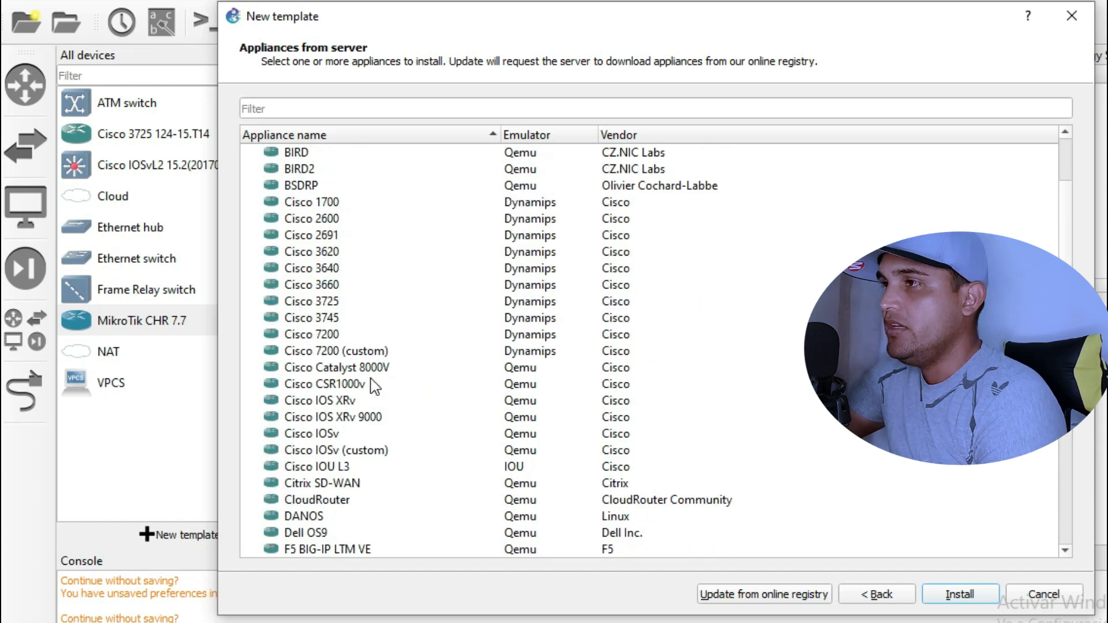
pyautogui.scroll(-10, 354, 453)
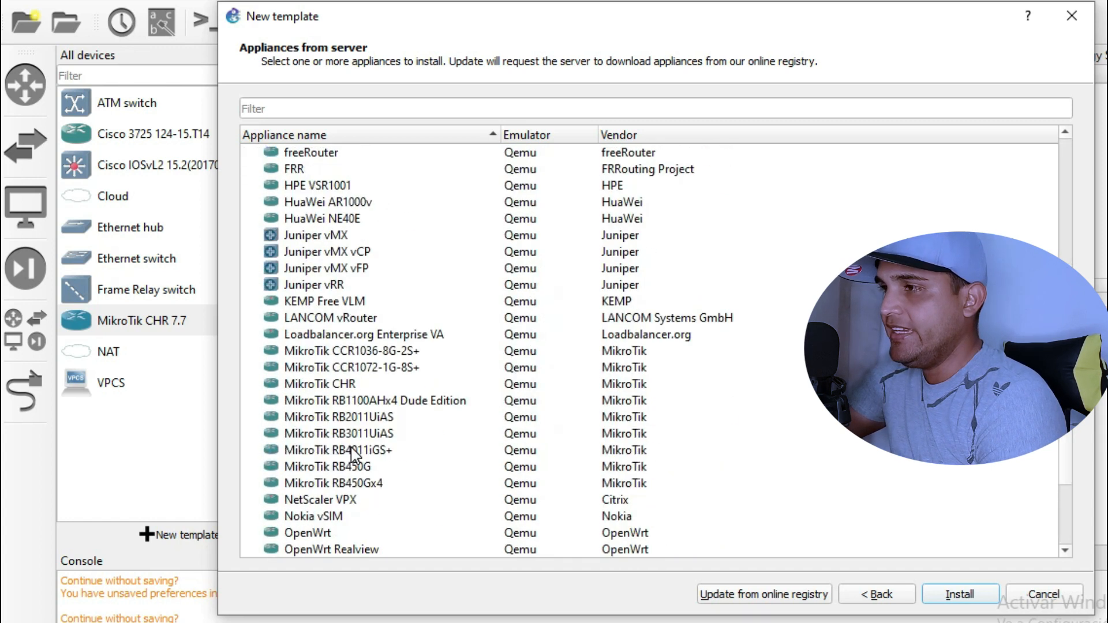
pyautogui.click(309, 384)
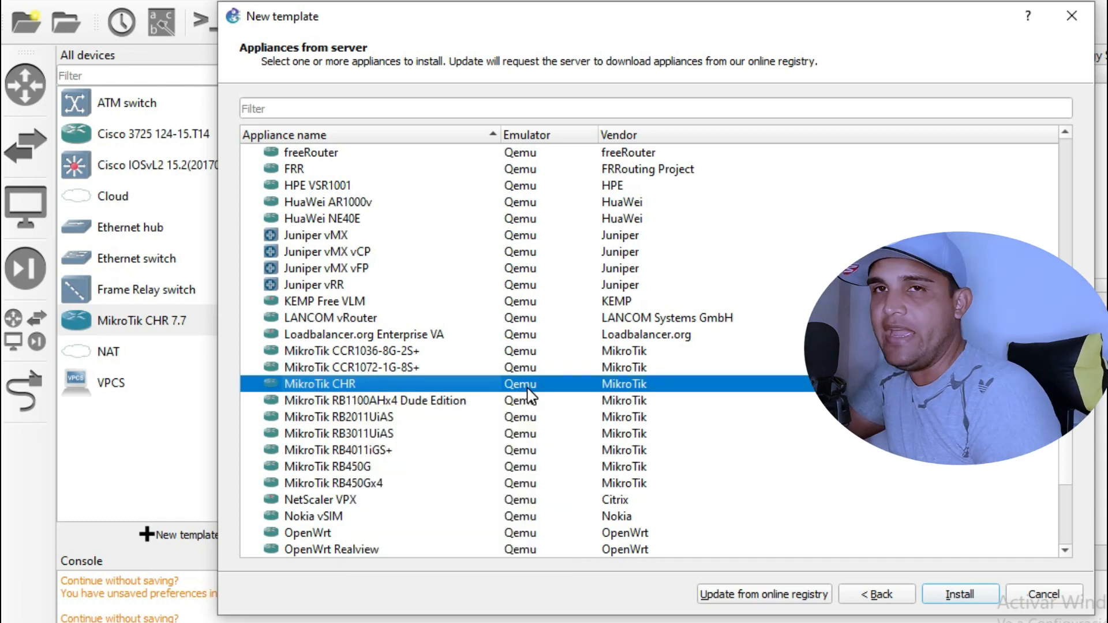
pyautogui.click(967, 594)
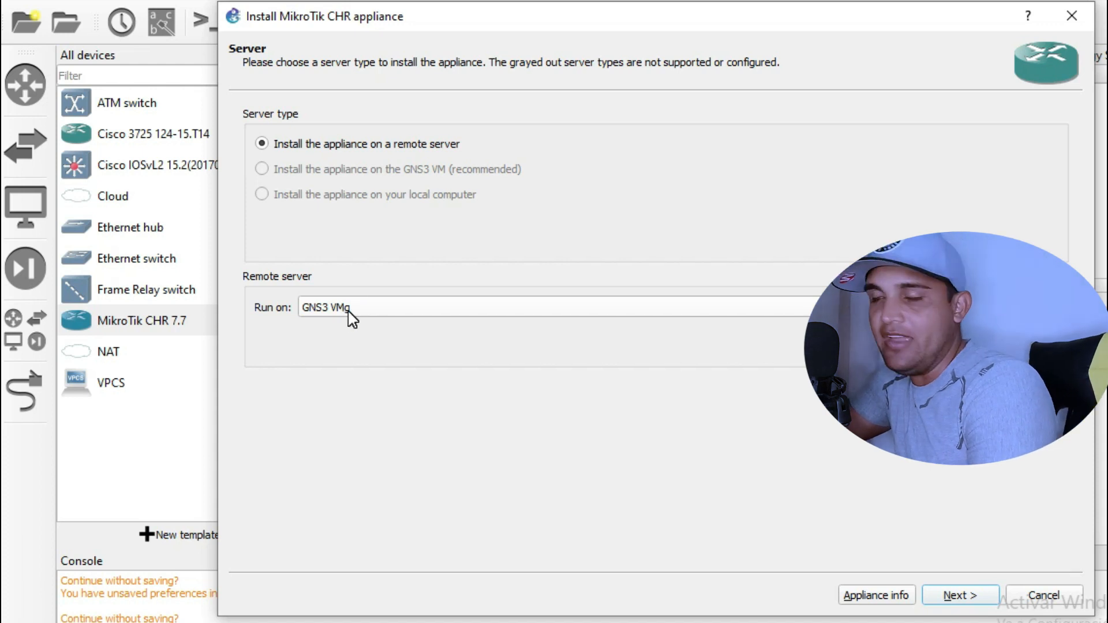
pyautogui.click(971, 597)
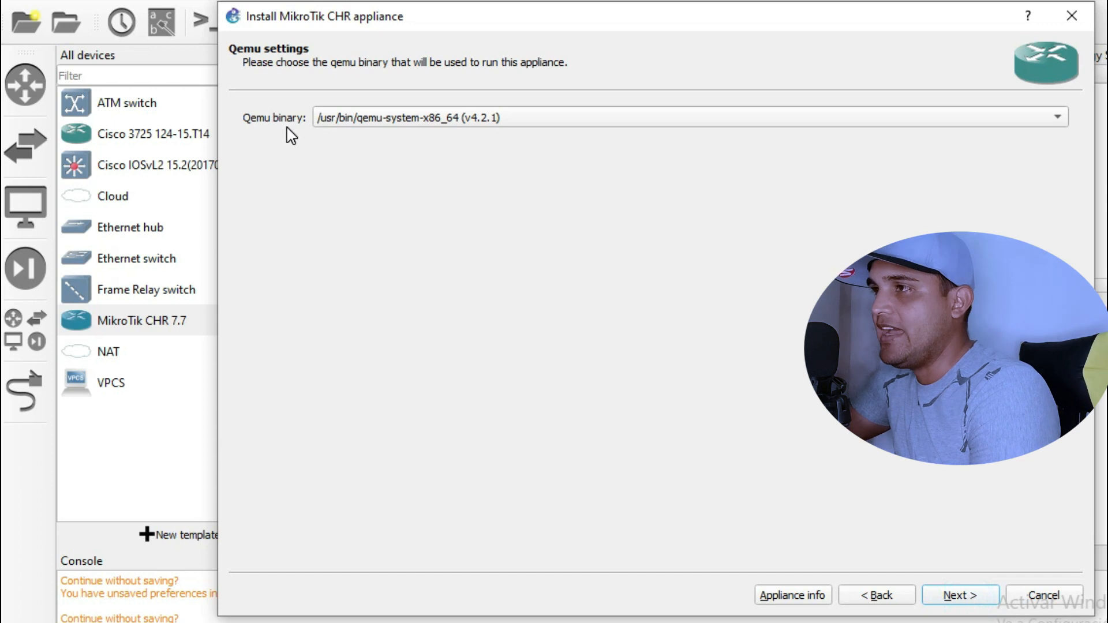
# - Accept the Qemu binary, check version 7.7's image, and select the missing chr-7.6.img
pyautogui.click(972, 598)
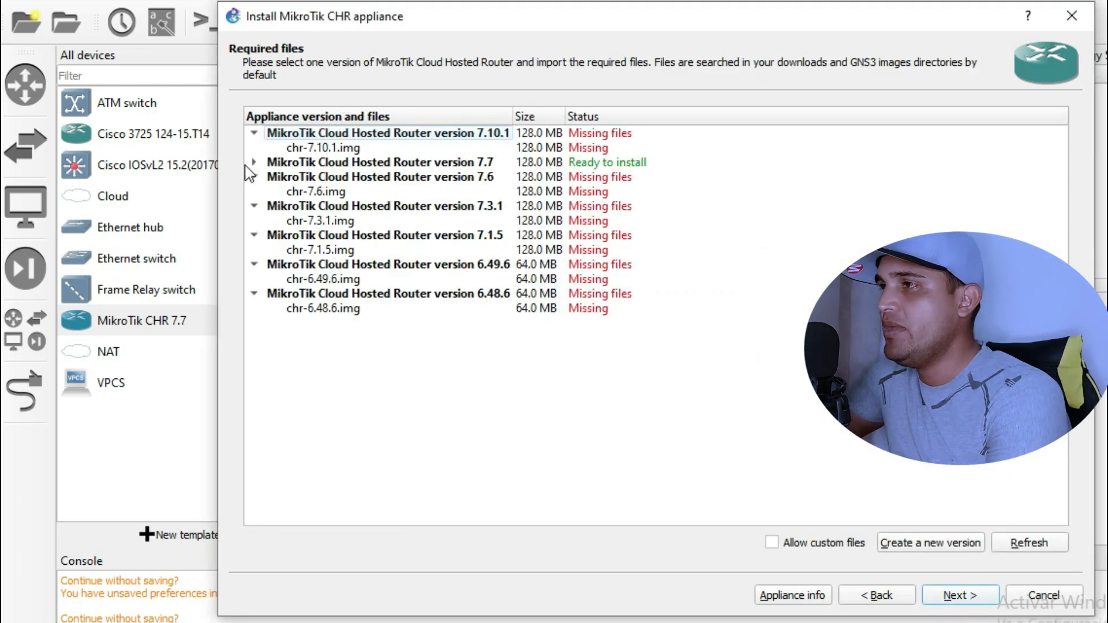
pyautogui.click(254, 163)
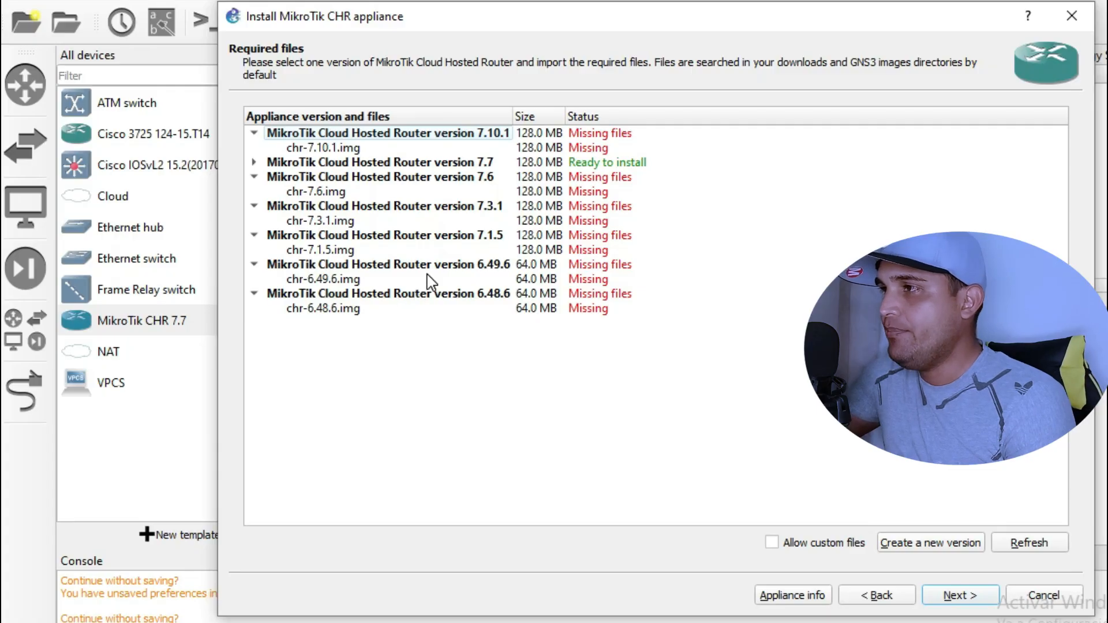
pyautogui.click(327, 192)
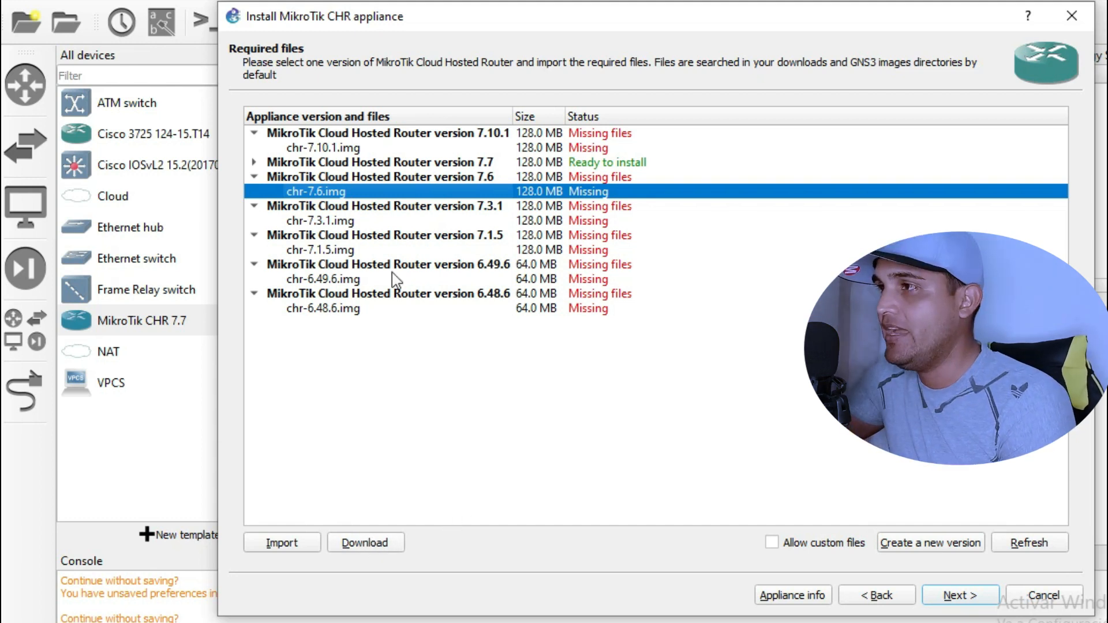
# - Try downloading the missing chr-7.6.img, dismiss the zip warning, and expand version 7.7
pyautogui.click(392, 547)
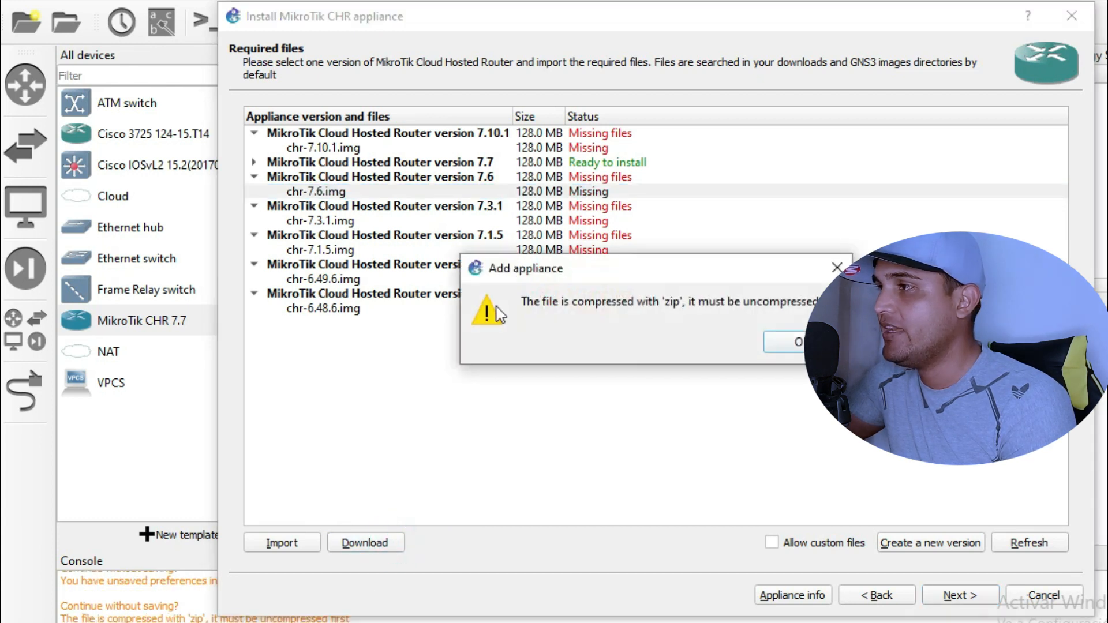
pyautogui.click(785, 341)
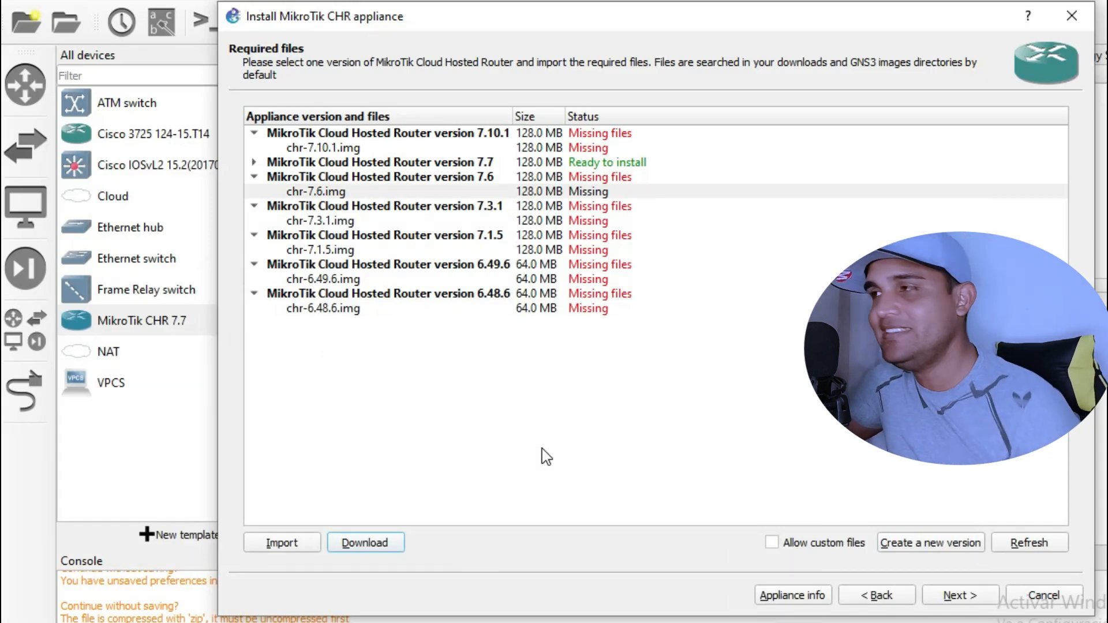
pyautogui.doubleClick(288, 167)
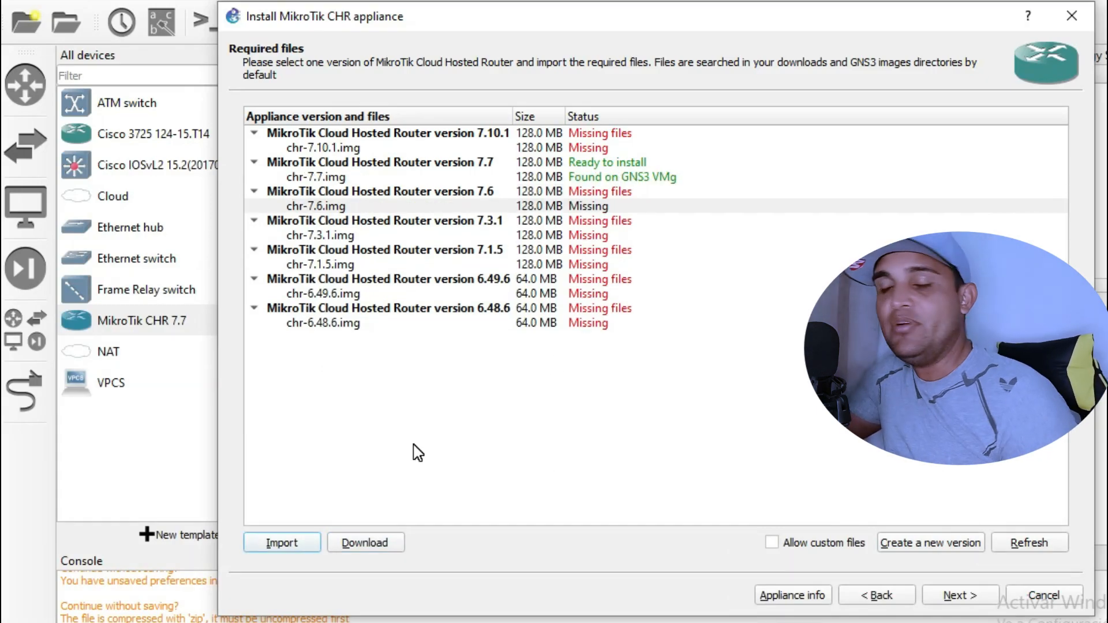
# - Import the chr-7.7 image file from Disco local (D:)
pyautogui.click(283, 545)
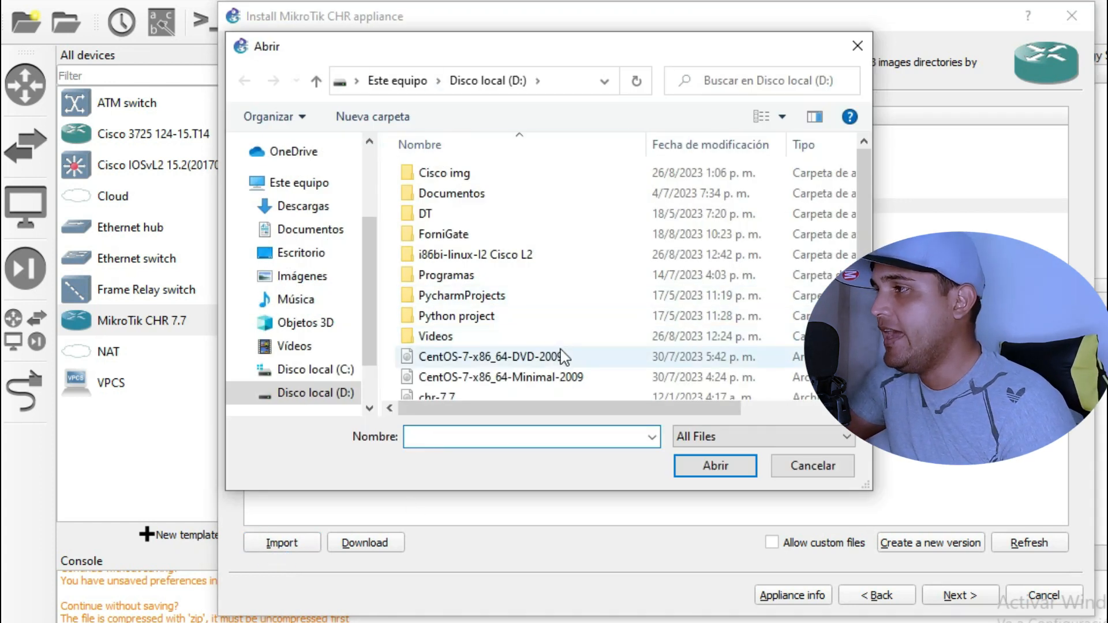
pyautogui.scroll(-2, 469, 346)
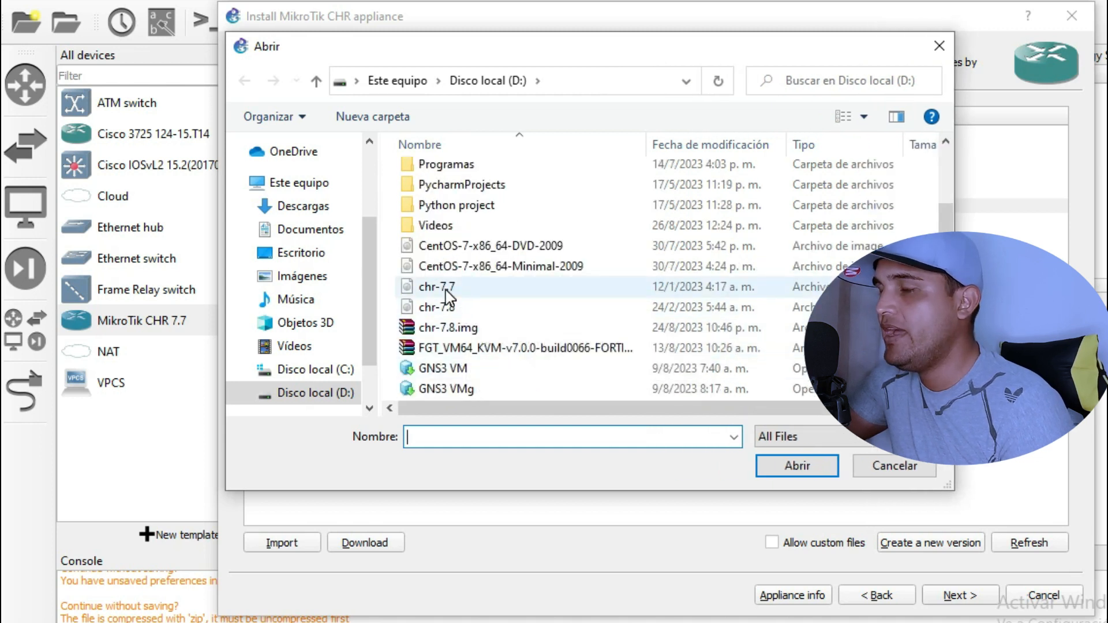
pyautogui.click(446, 288)
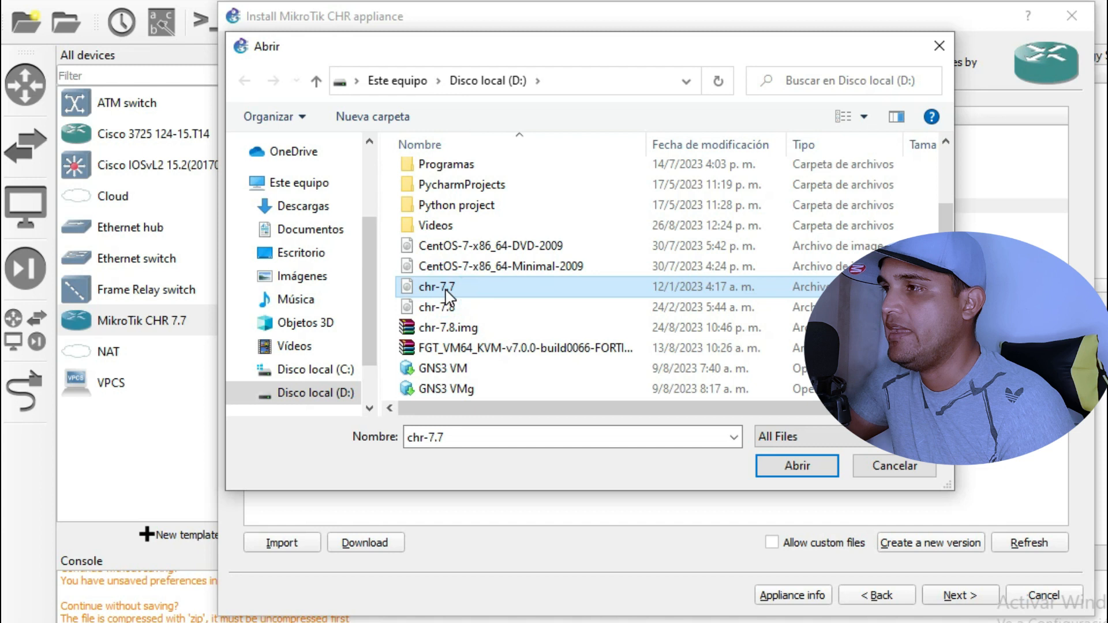
pyautogui.click(444, 306)
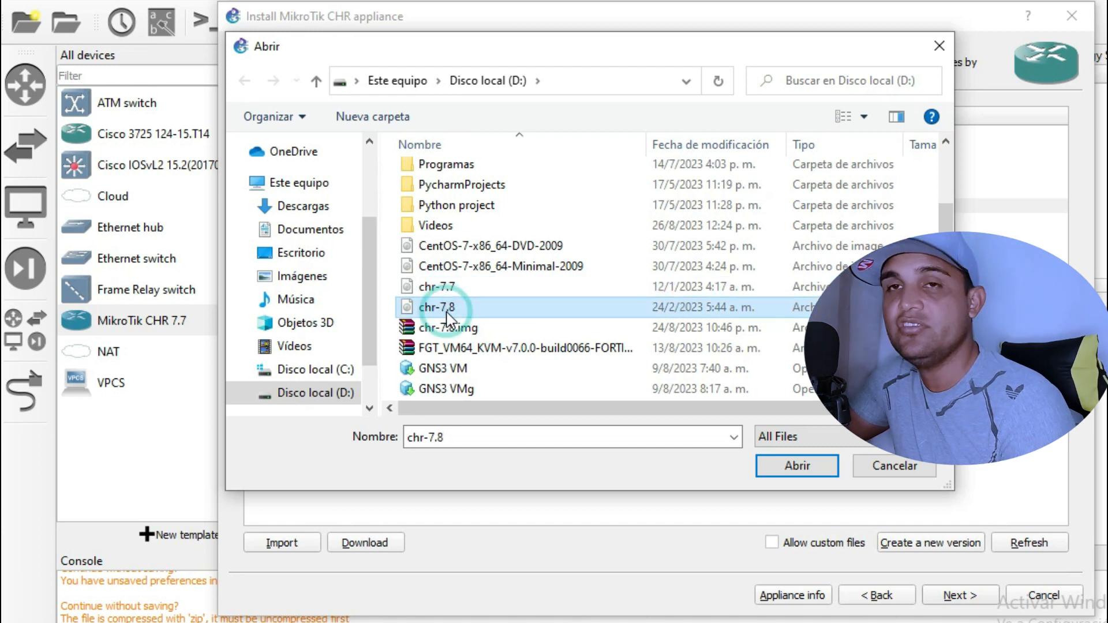
pyautogui.moveTo(600, 52); pyautogui.dragTo(916, 246)
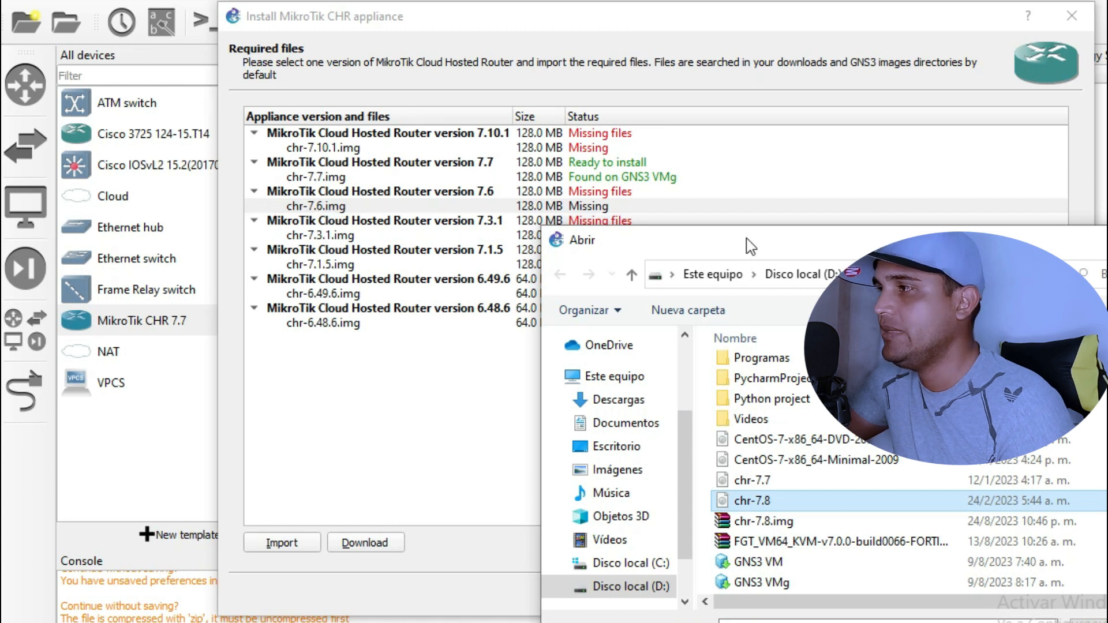
pyautogui.moveTo(809, 240); pyautogui.dragTo(624, 75)
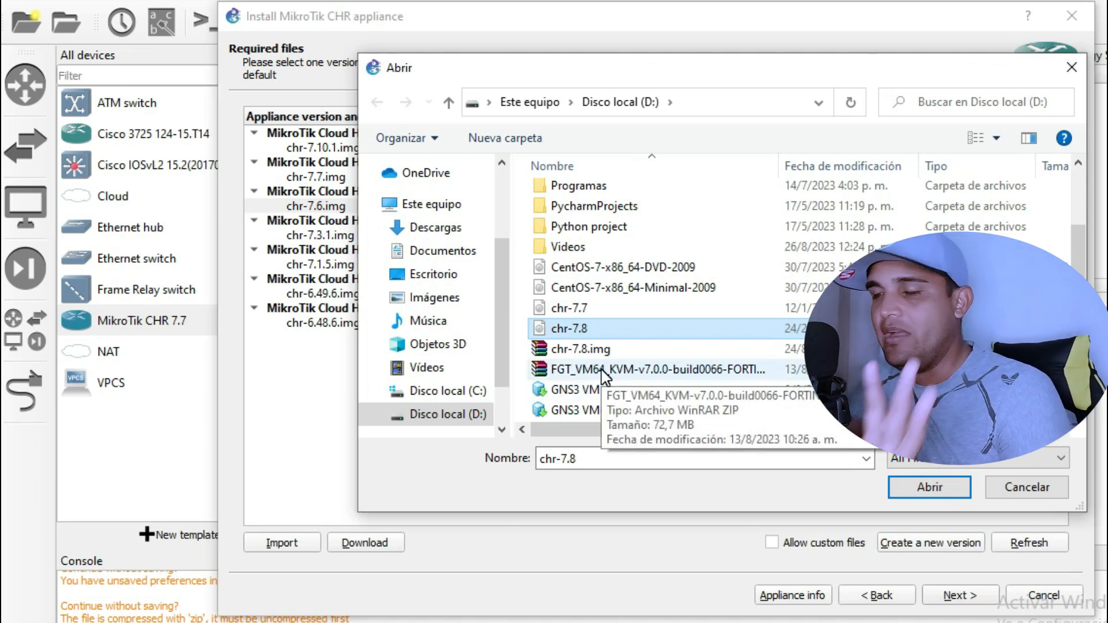
pyautogui.click(588, 307)
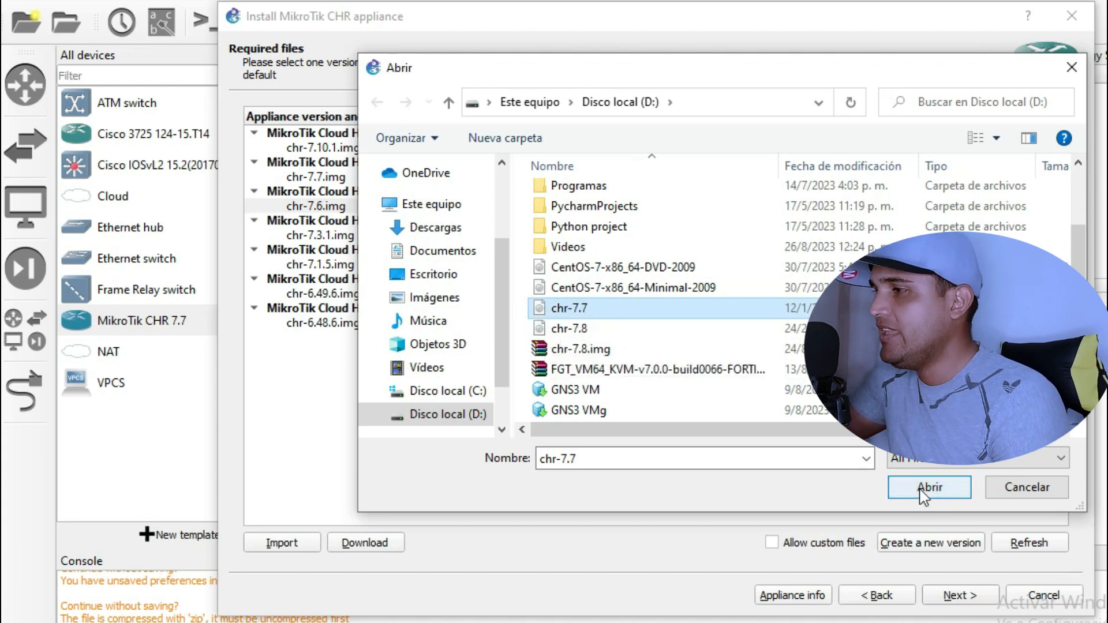
pyautogui.click(1071, 67)
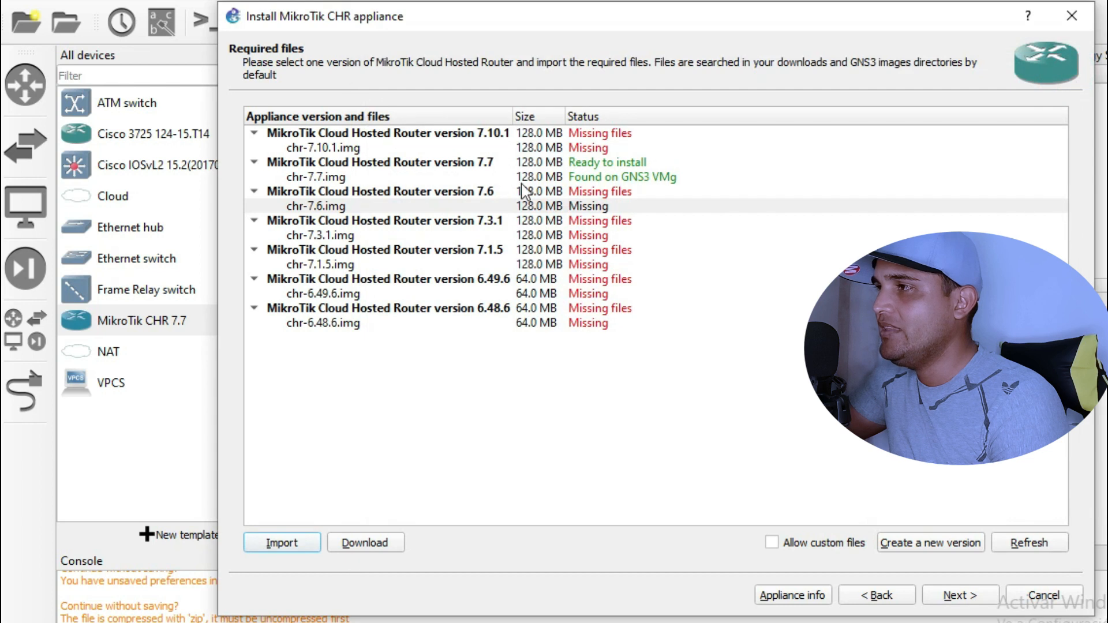
# - Select version 7.7 with chr-7.7.img and close the appliance installer
pyautogui.click(353, 179)
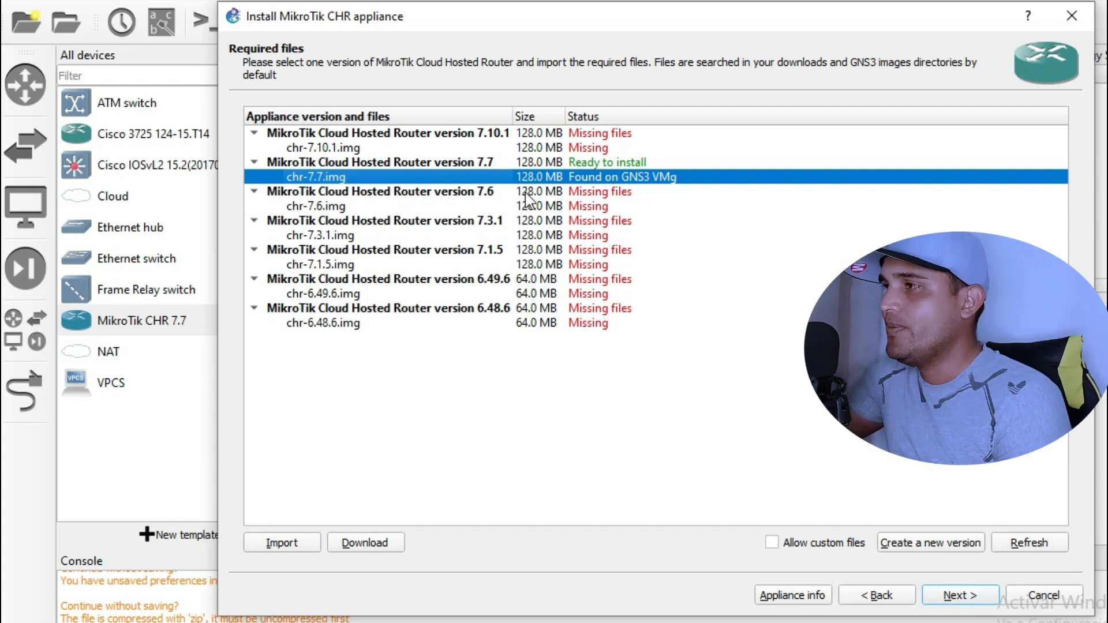
pyautogui.click(587, 161)
pyautogui.click(607, 175)
pyautogui.click(606, 164)
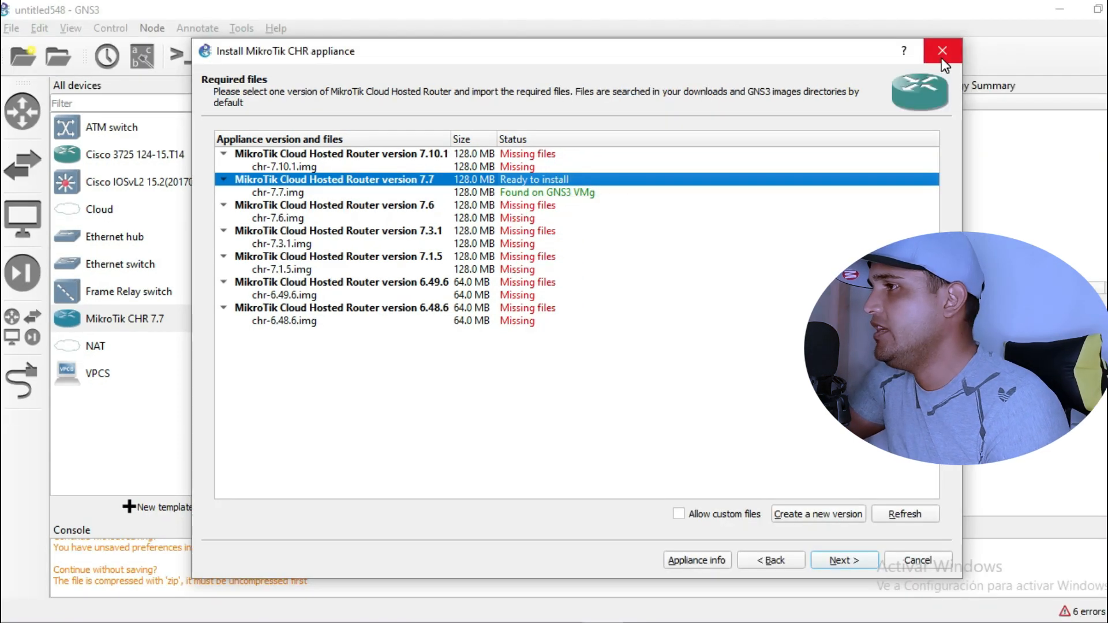
pyautogui.click(1071, 17)
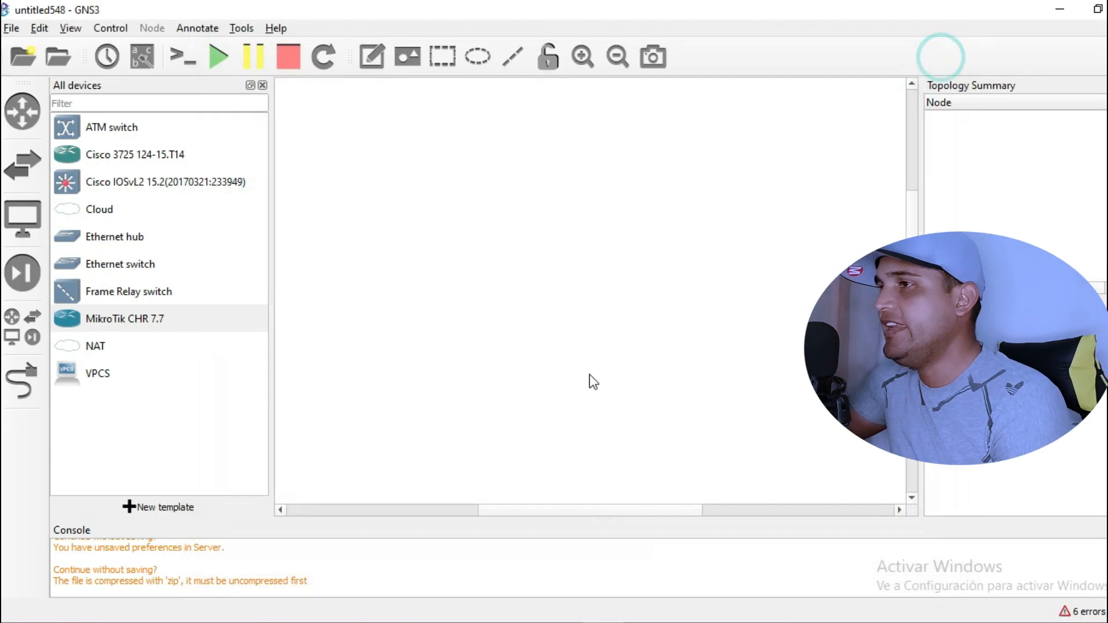
# - Place a MikroTik CHR 7.7 router on the canvas and add a Cloud node on the local server
pyautogui.click(145, 318)
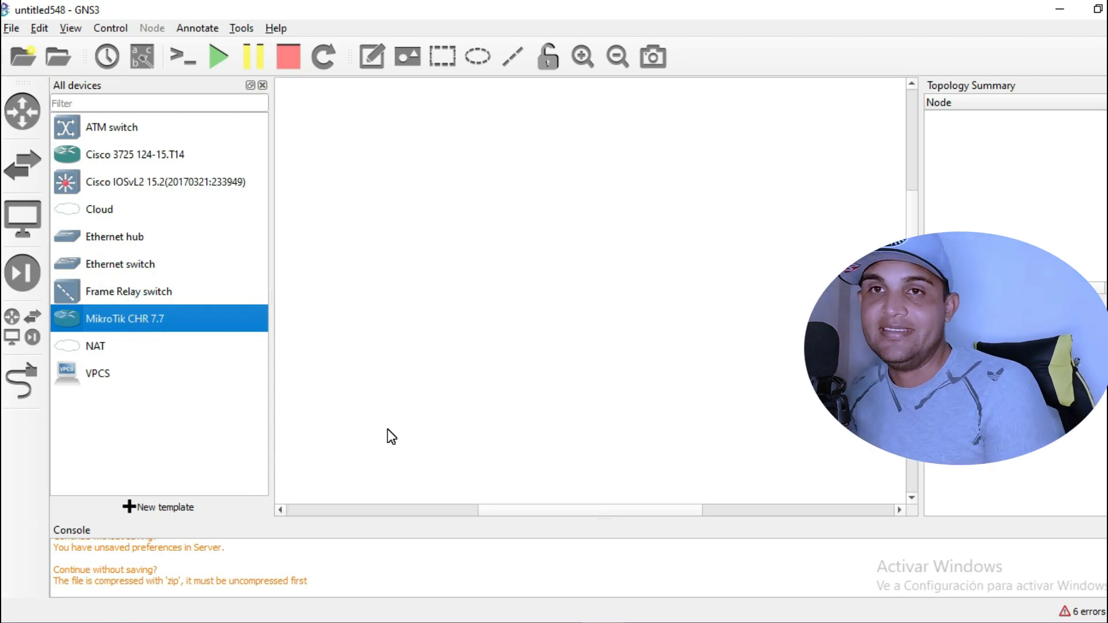
pyautogui.moveTo(117, 321); pyautogui.dragTo(451, 190)
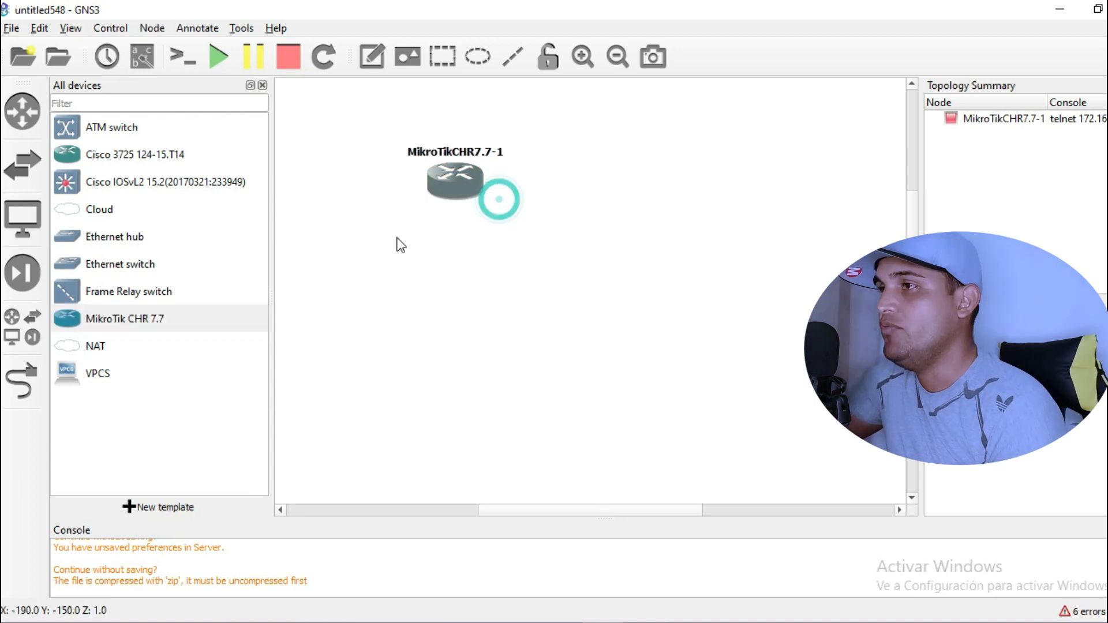
pyautogui.click(108, 213)
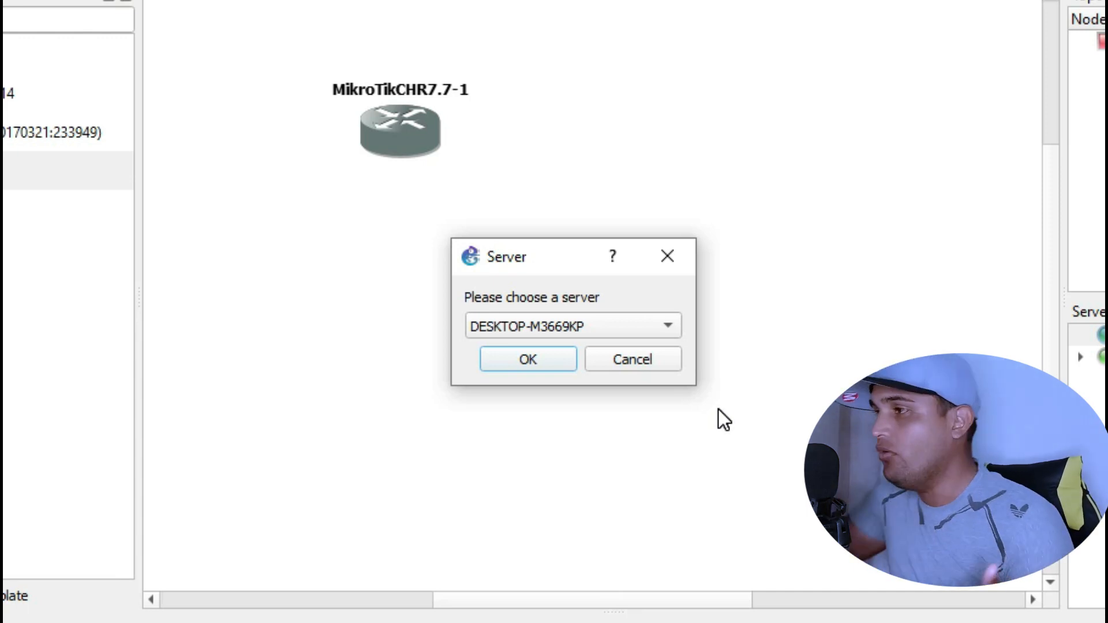
pyautogui.click(555, 320)
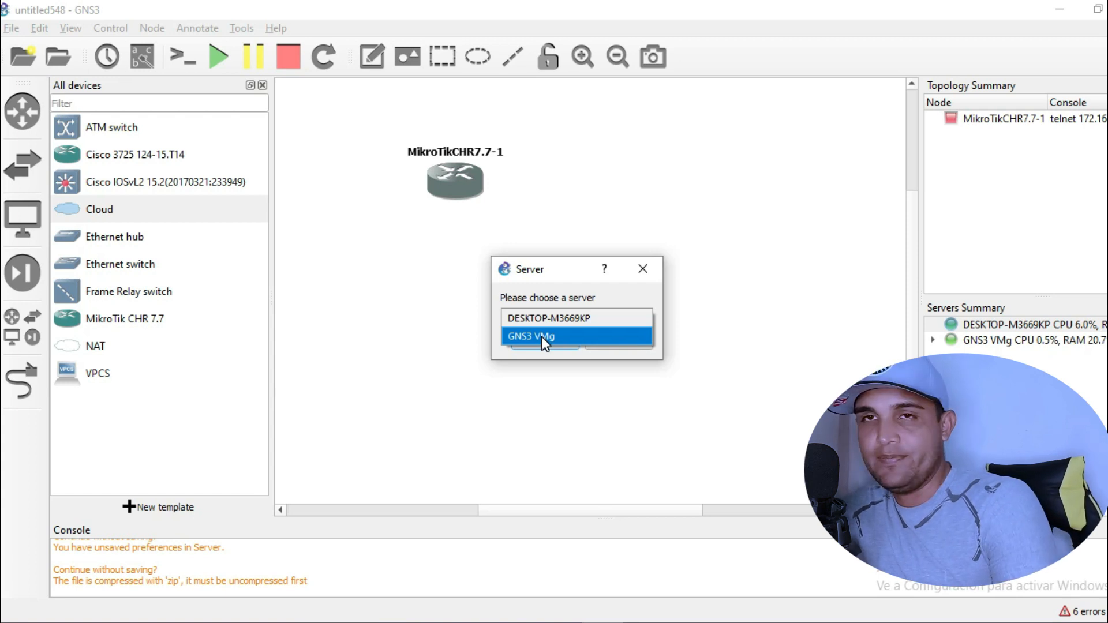
pyautogui.click(583, 317)
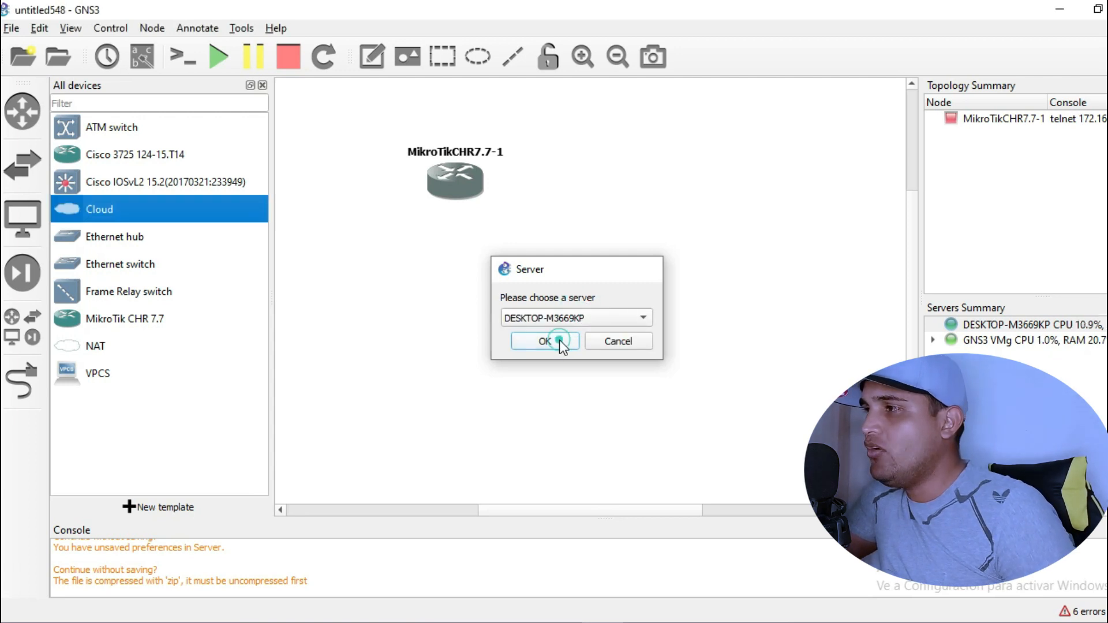
# - Confirm the desktop server for Cloud1 and draw a link from its Ethernet 10 toward the MikroTik router
pyautogui.click(559, 341)
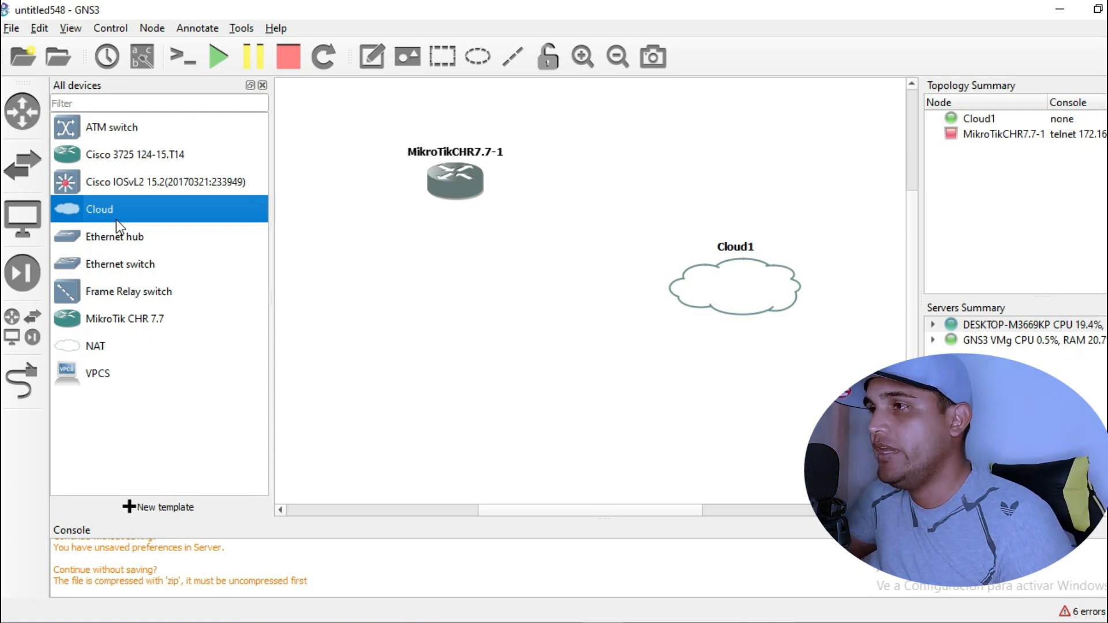
pyautogui.click(23, 381)
pyautogui.click(723, 276)
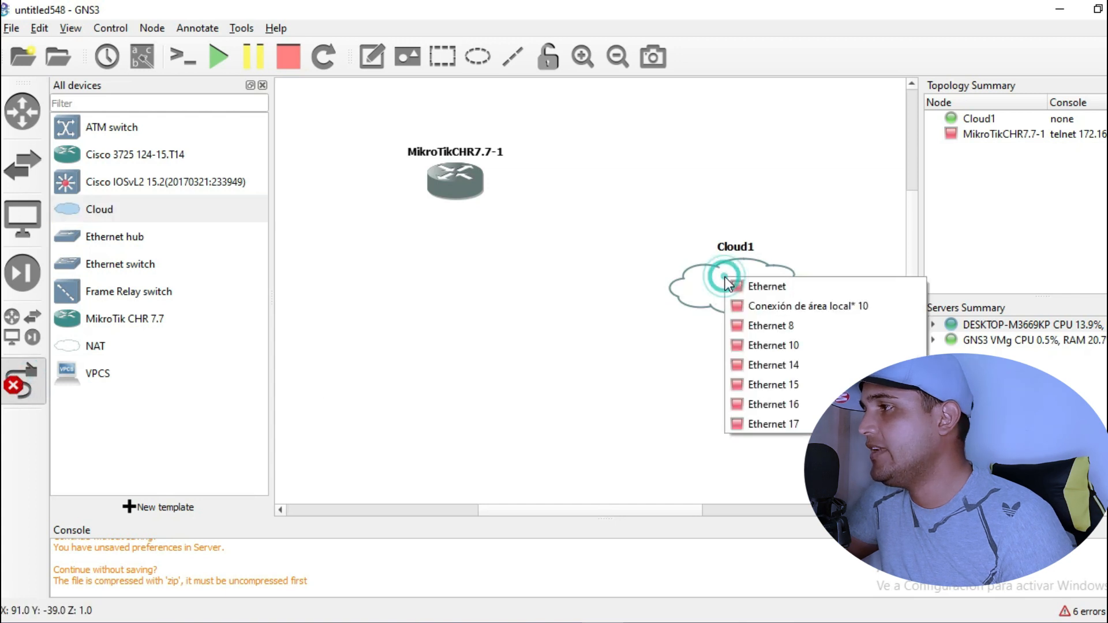
pyautogui.click(784, 345)
pyautogui.click(480, 192)
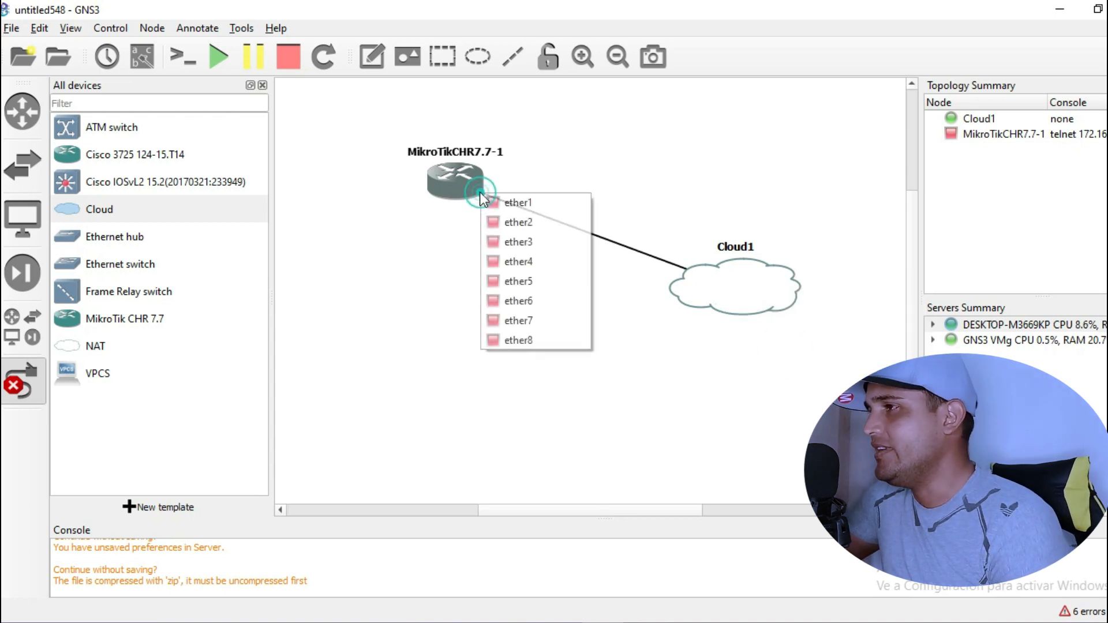
# - Attach the link to the router's ether1, then start all devices in the topology
pyautogui.click(529, 206)
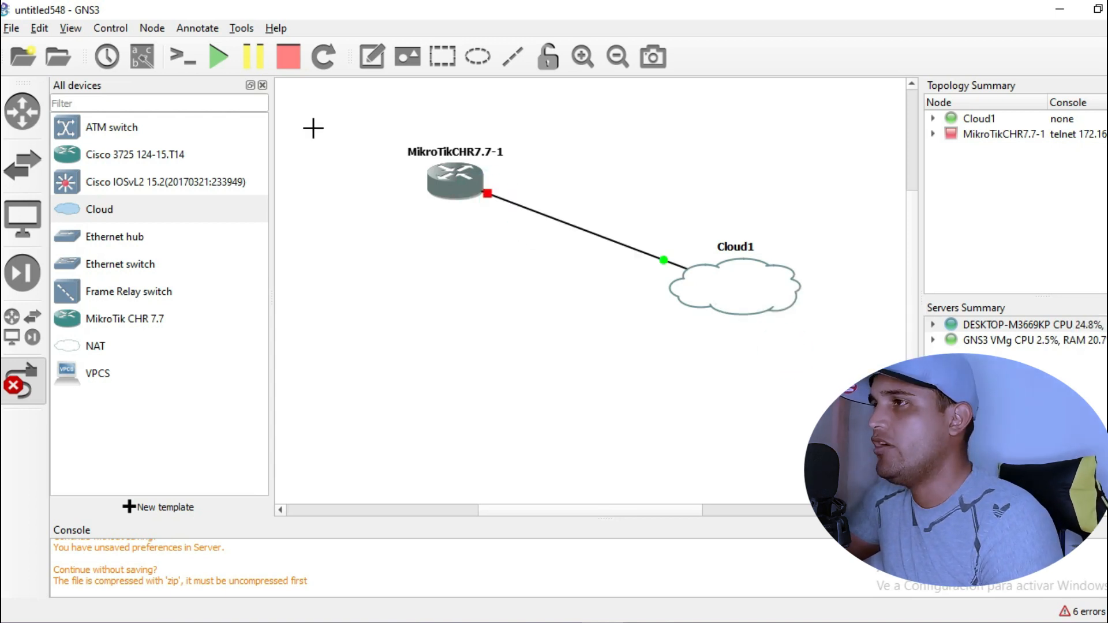
pyautogui.click(223, 58)
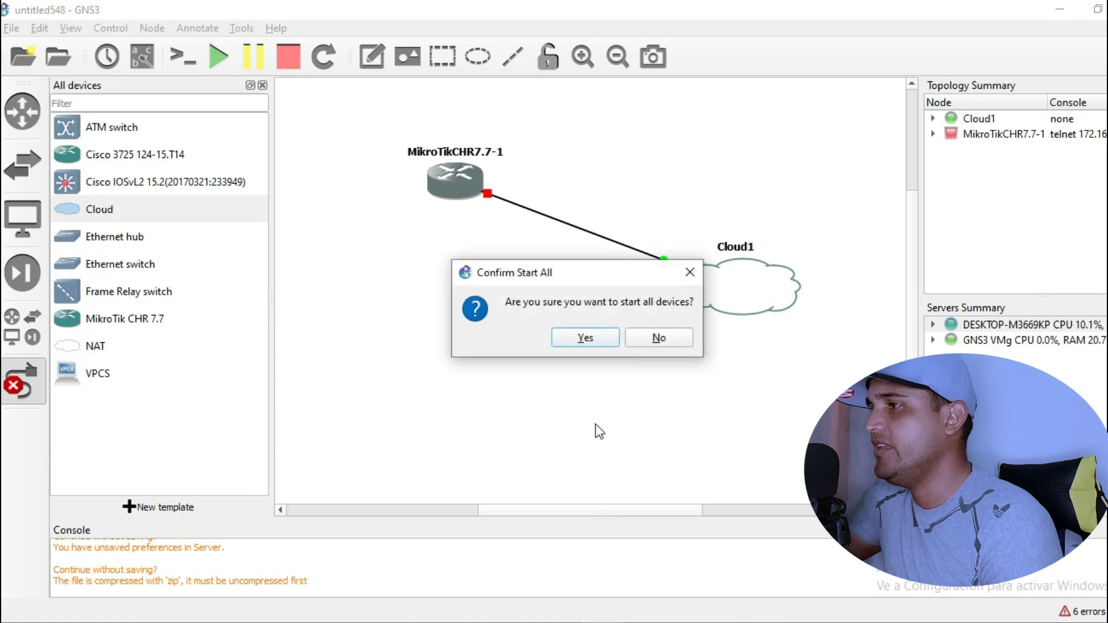
pyautogui.click(585, 340)
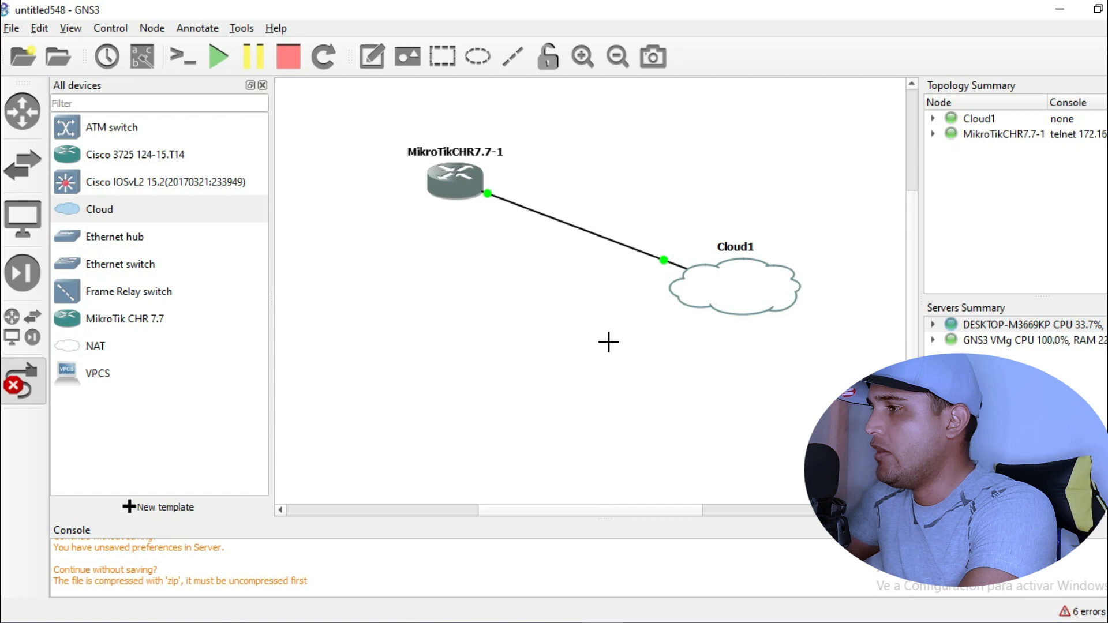
pyautogui.press('Escape')
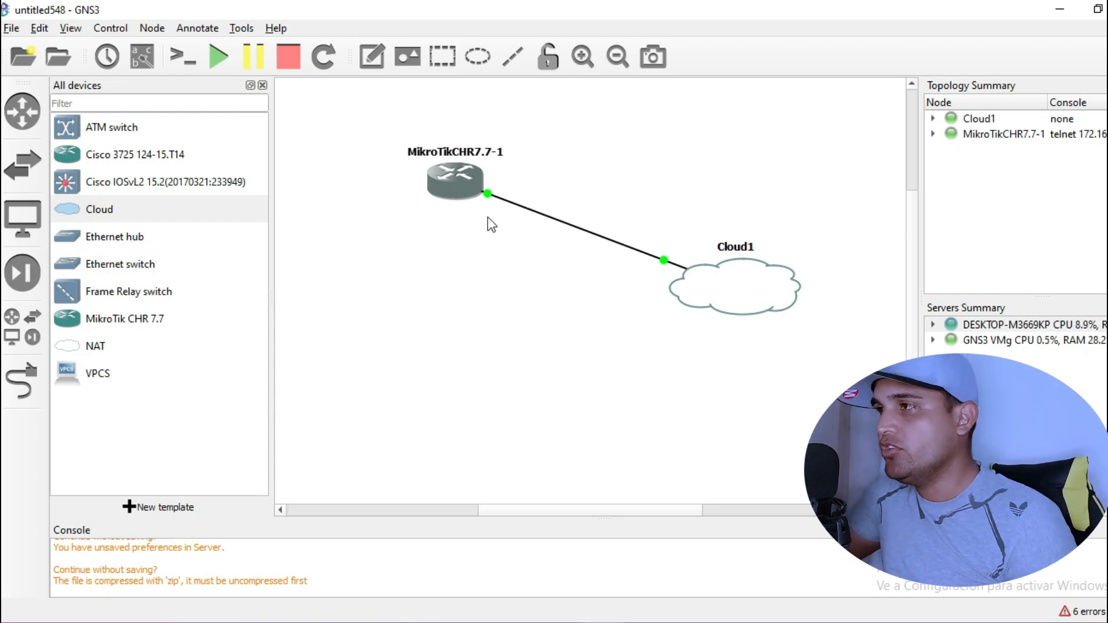
pyautogui.moveTo(434, 188)
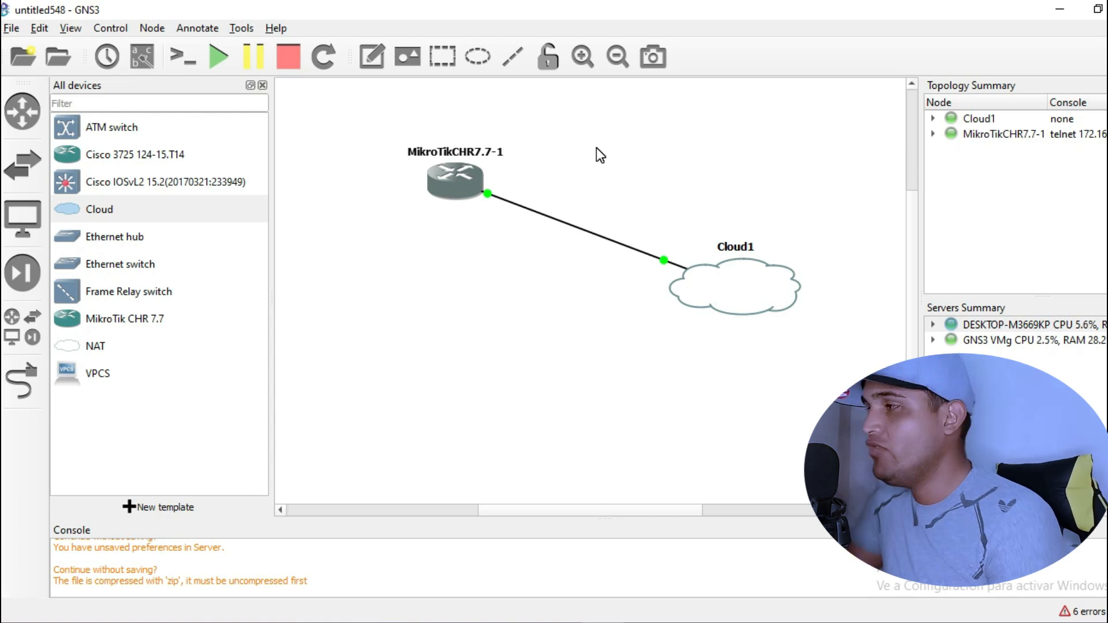
pyautogui.click(567, 621)
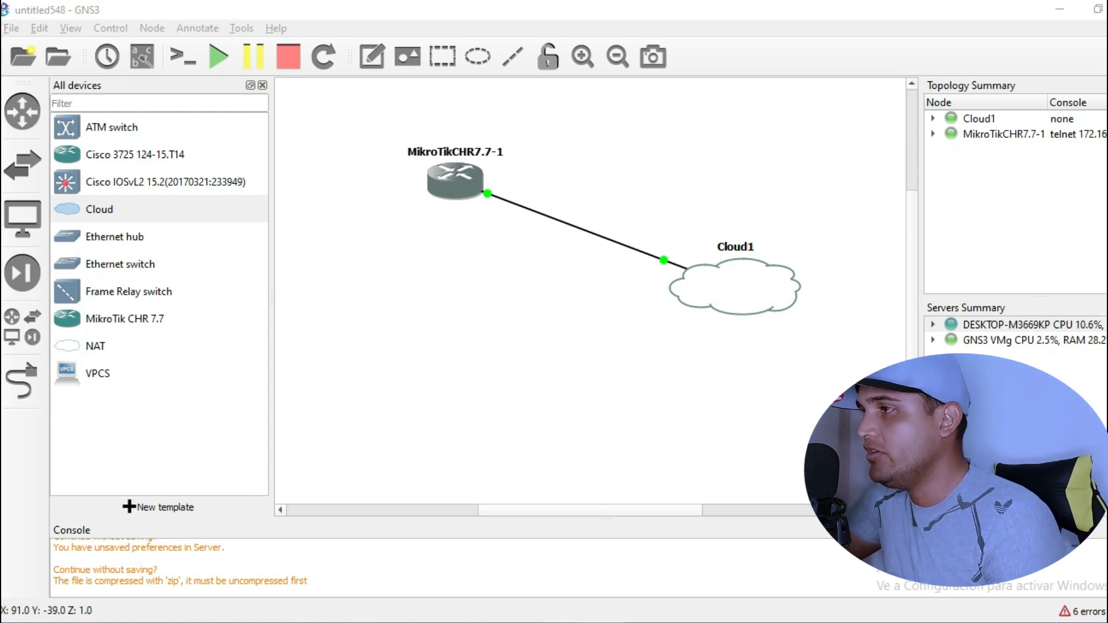
# - Check Ethernet 10's IPv4 settings (192.168.10.2/24, gateway 192.168.10.1), then close Network Connections
pyautogui.click(470, 566)
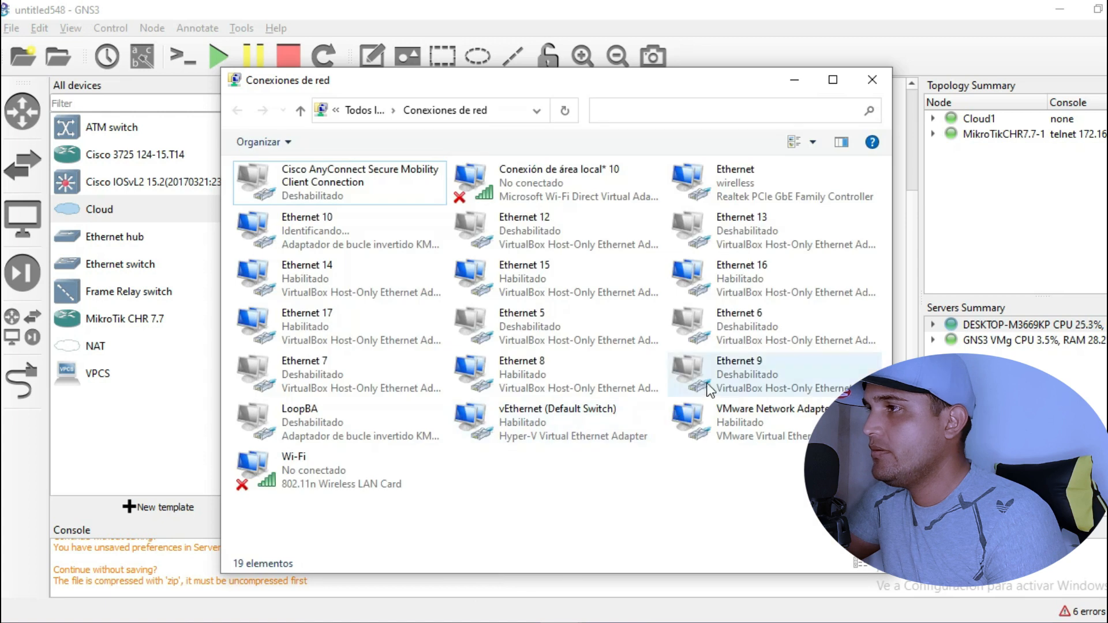
pyautogui.click(347, 234)
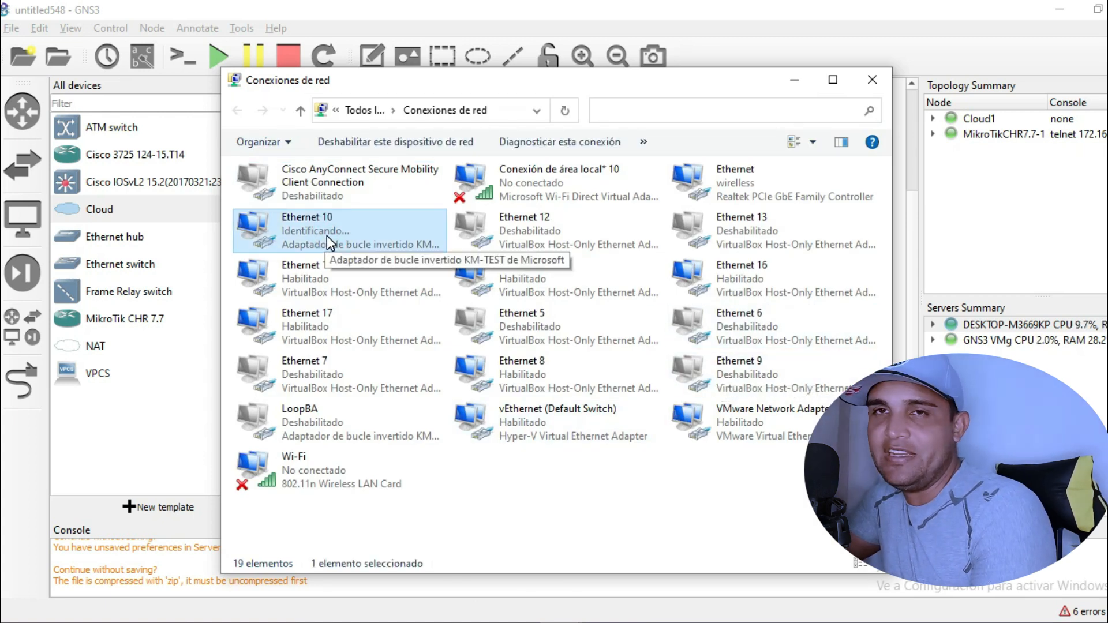
pyautogui.click(795, 87)
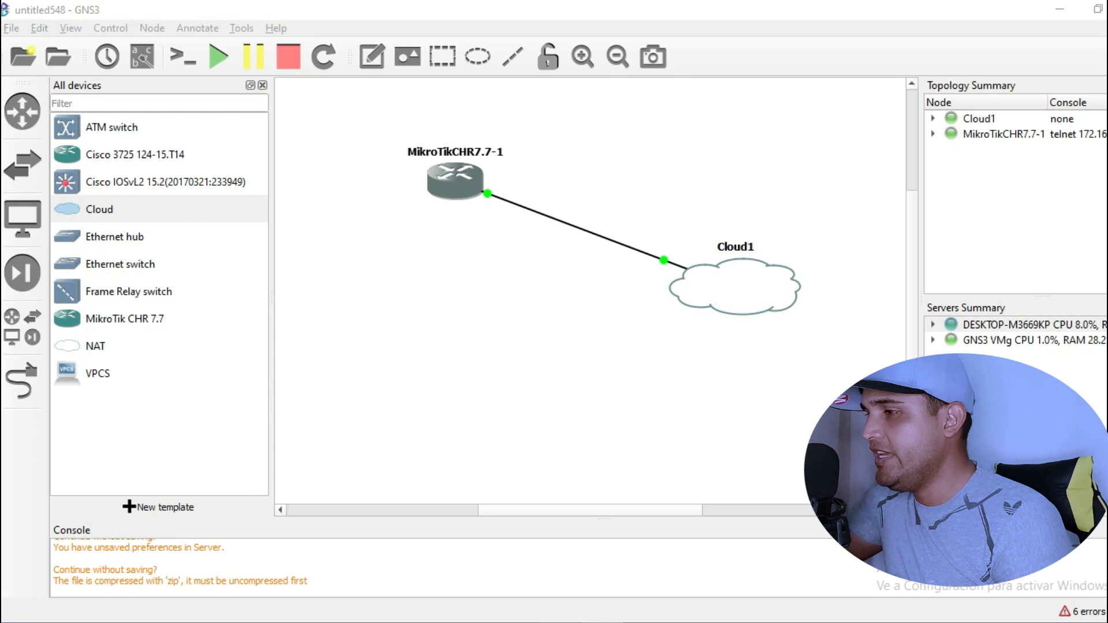
pyautogui.click(490, 562)
pyautogui.rightClick(346, 217)
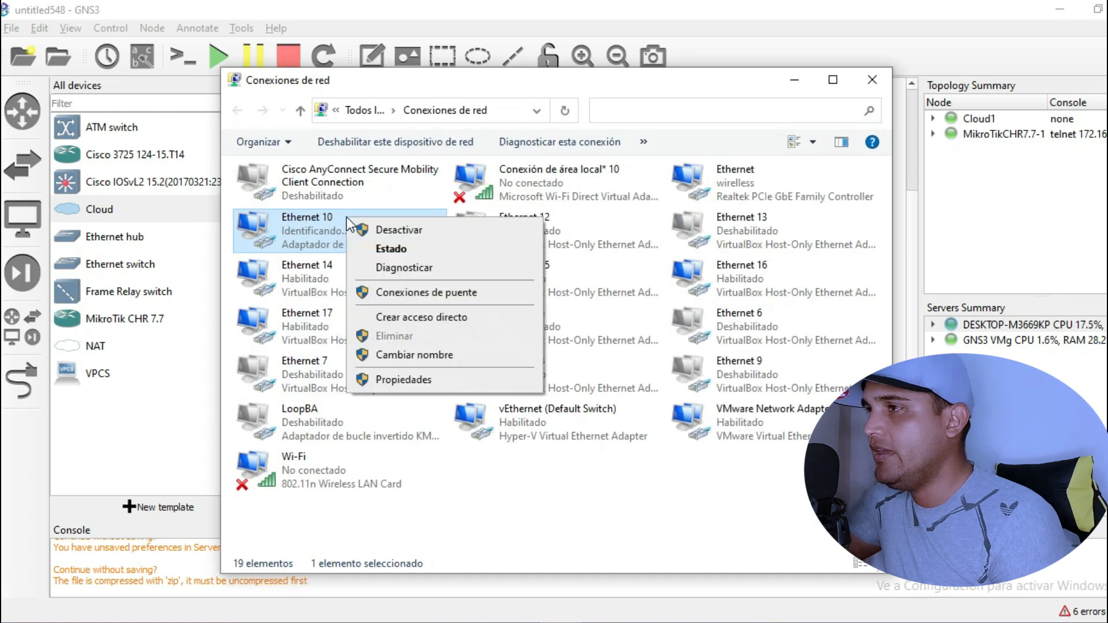
pyautogui.click(413, 376)
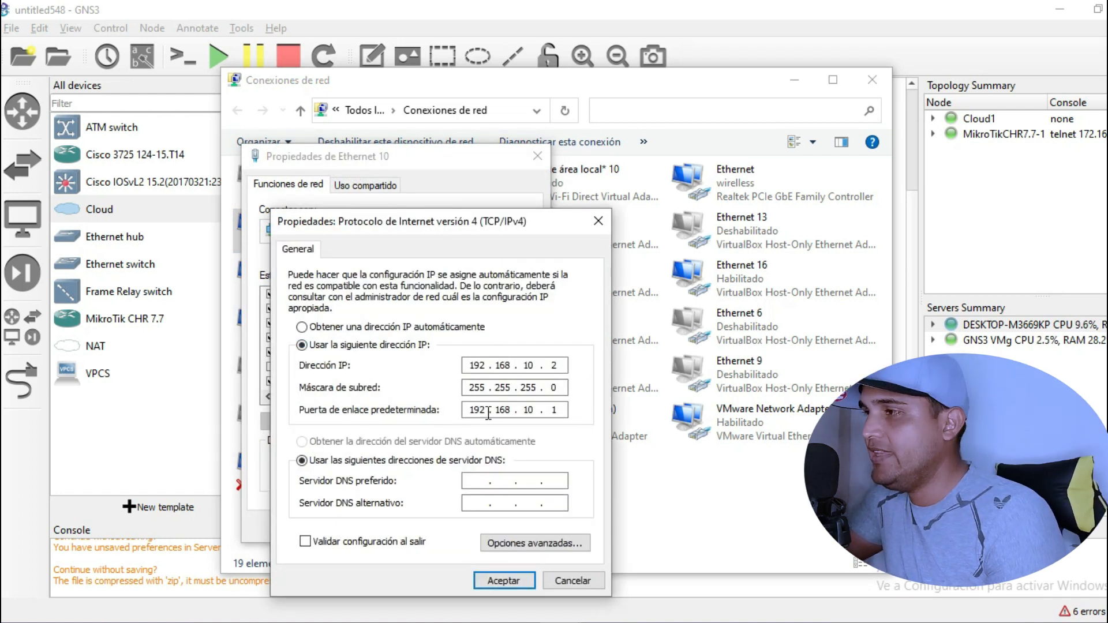
pyautogui.click(599, 220)
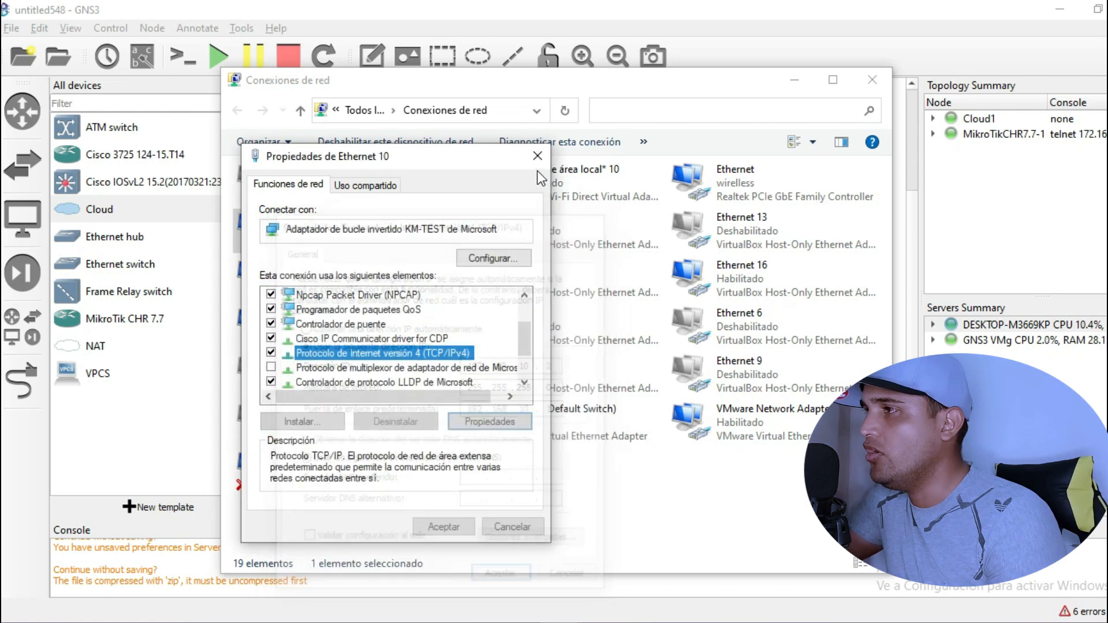
pyautogui.click(537, 156)
pyautogui.click(871, 80)
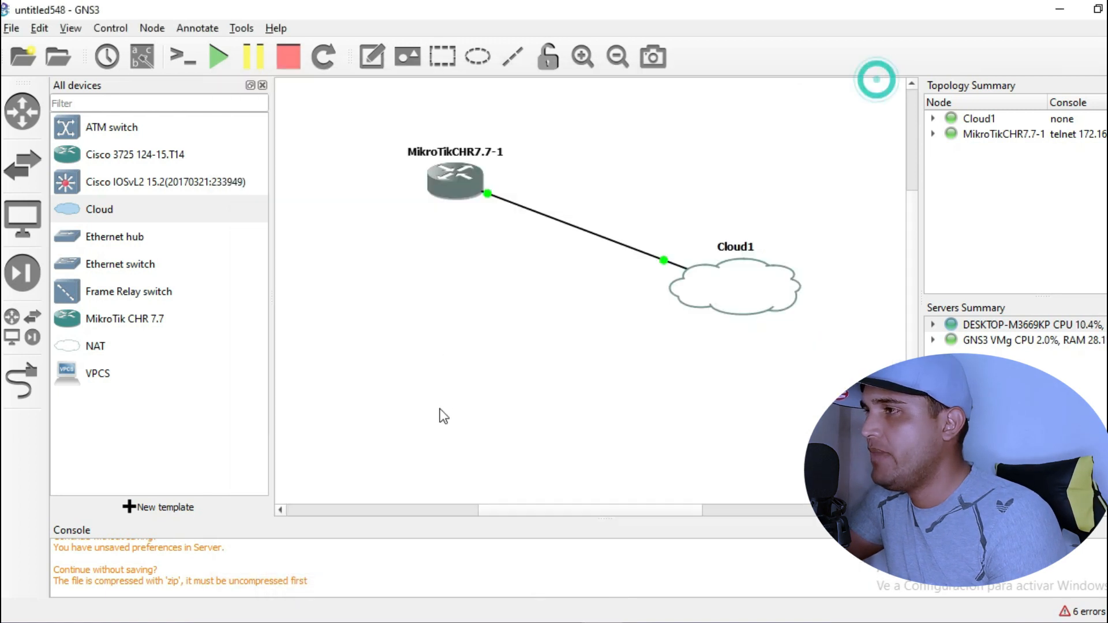
# - Open the MikroTik router's console and log in as admin with a blank password
pyautogui.doubleClick(449, 189)
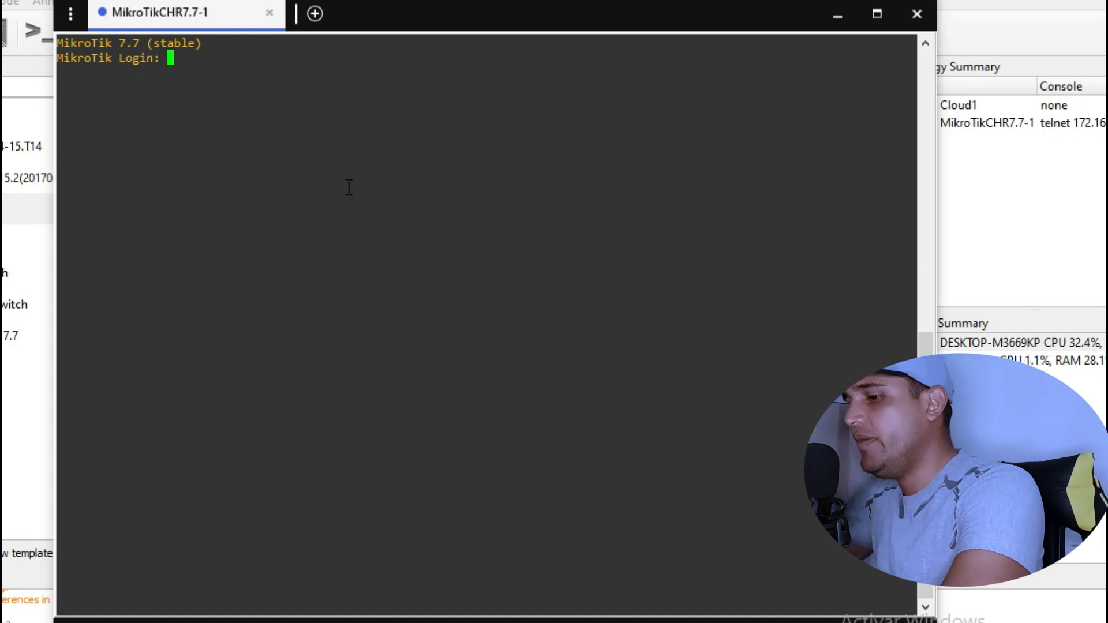
pyautogui.write('admin')
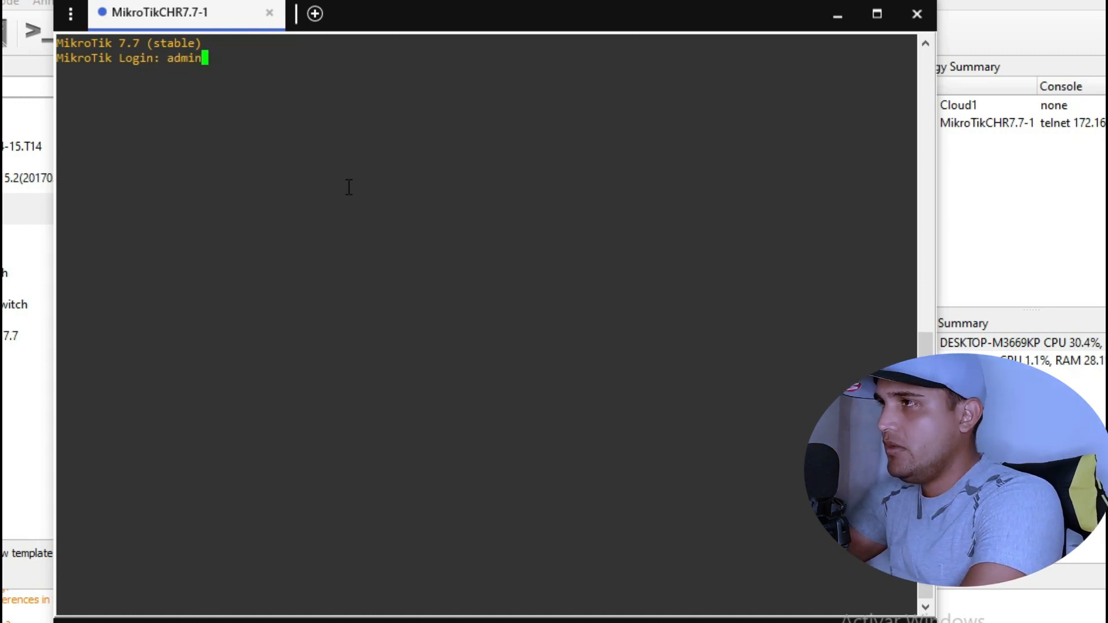
pyautogui.press('Return')
pyautogui.press('Return')
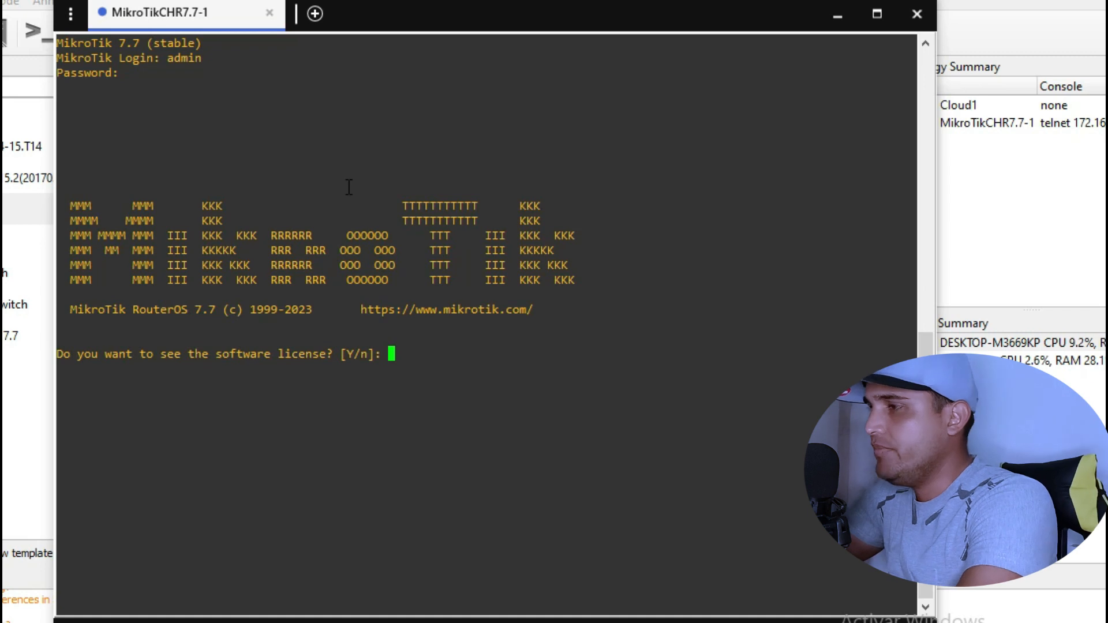
pyautogui.press('Return')
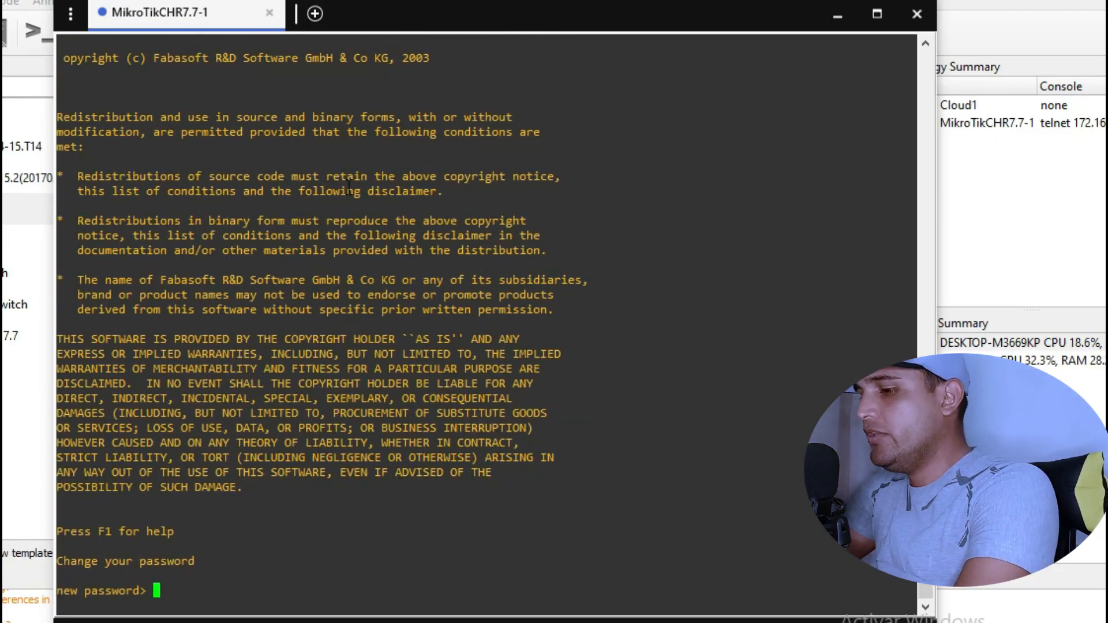
# - Set and confirm a new admin password, then begin the 'ip address add address=192.168.10.1' command
pyautogui.write('******')
pyautogui.press('Return')
pyautogui.write('******')
pyautogui.press('Return')
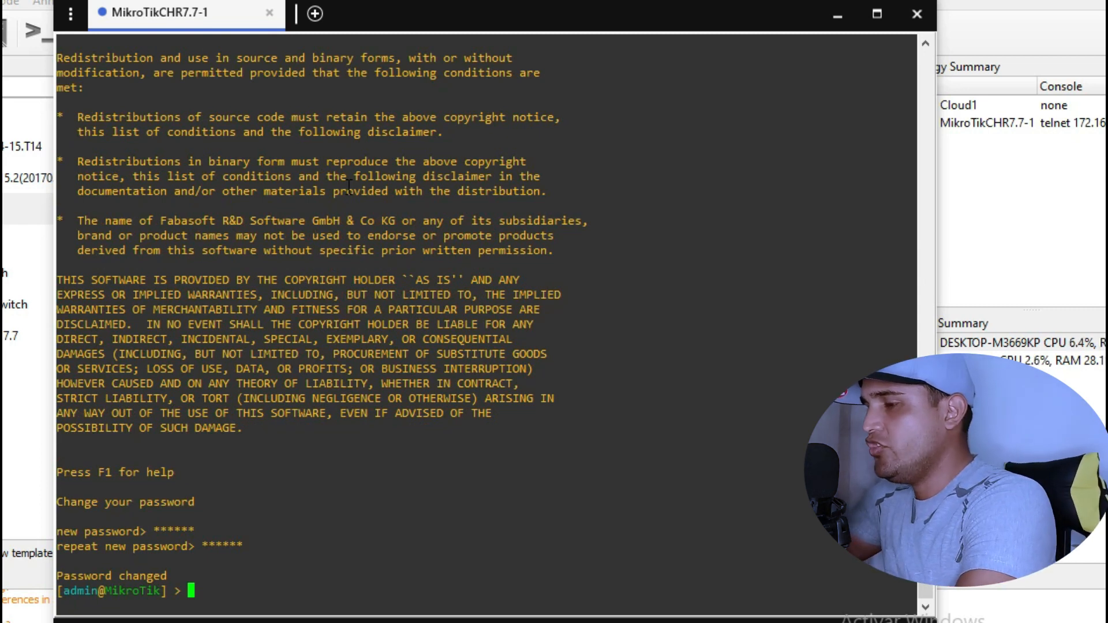
pyautogui.write('ip address ad')
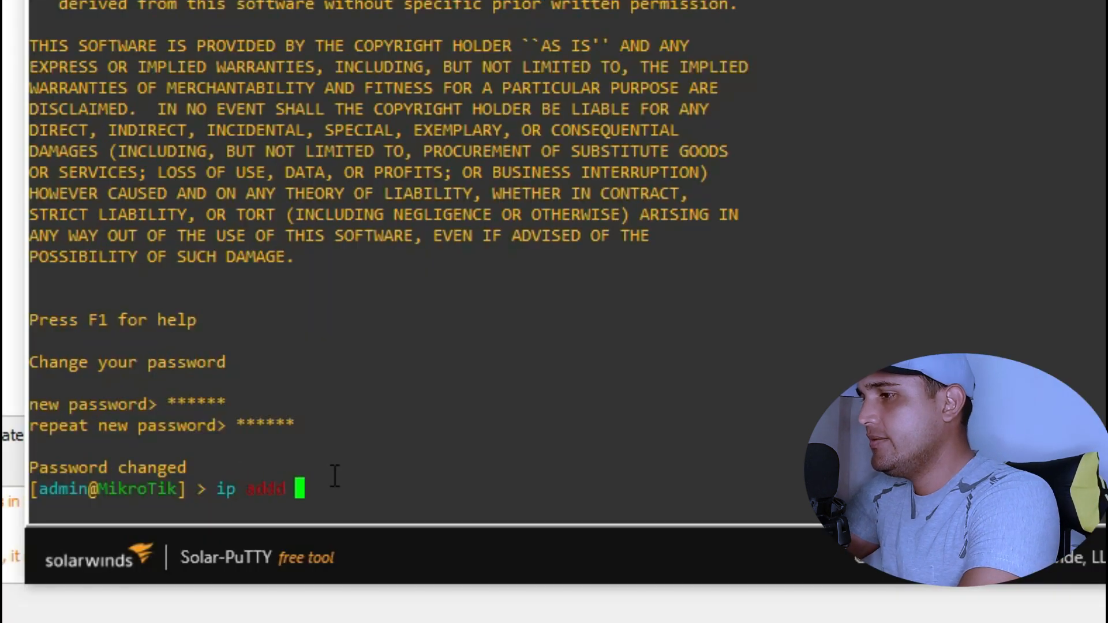
pyautogui.write('d address=')
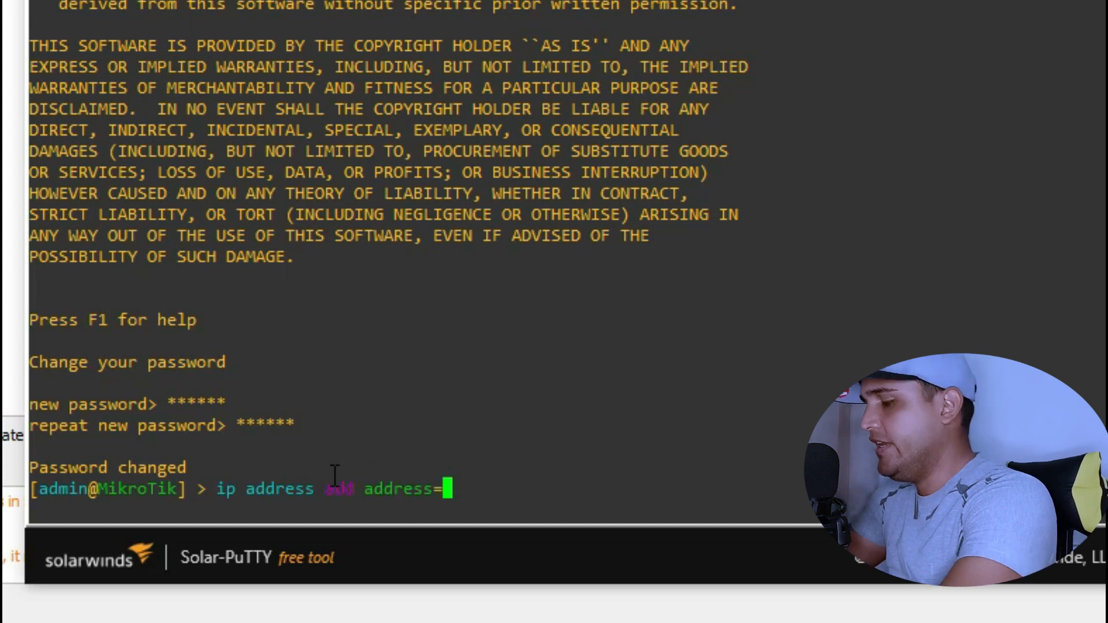
pyautogui.write('192.168')
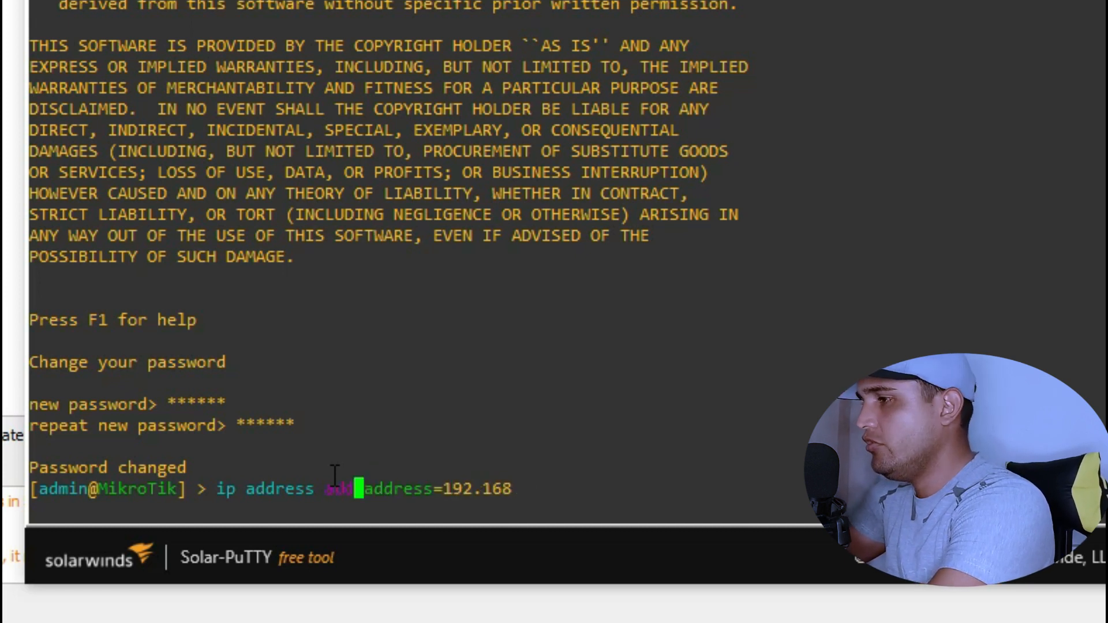
pyautogui.write('.10.1')
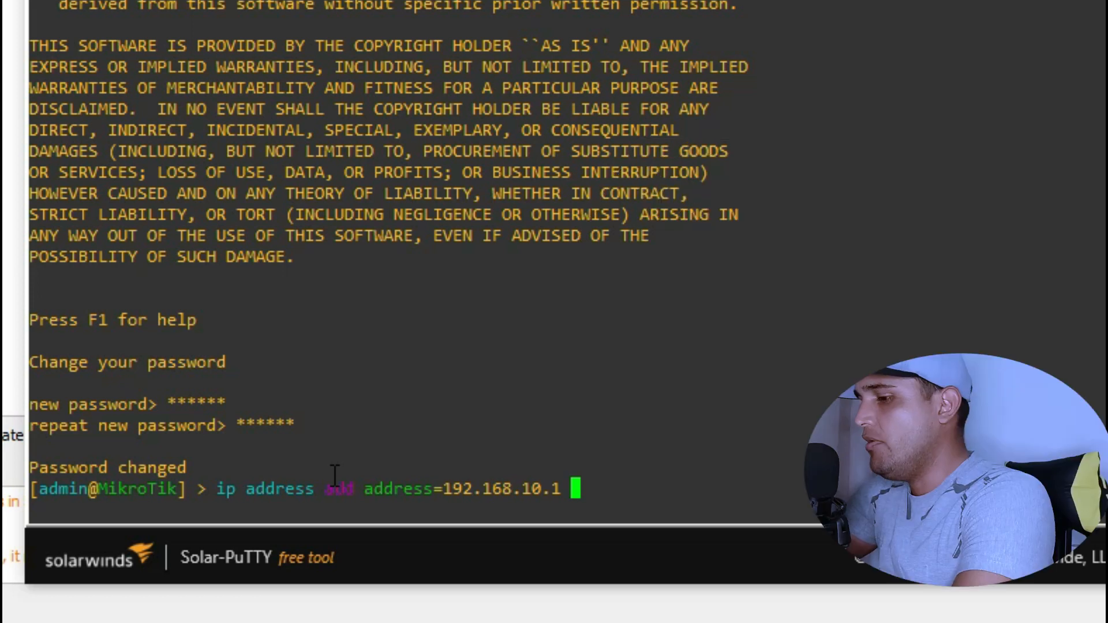
# - Complete the command with interface=ether1 to add 192.168.10.1 to ether1
pyautogui.write('in')
pyautogui.press('Tab')
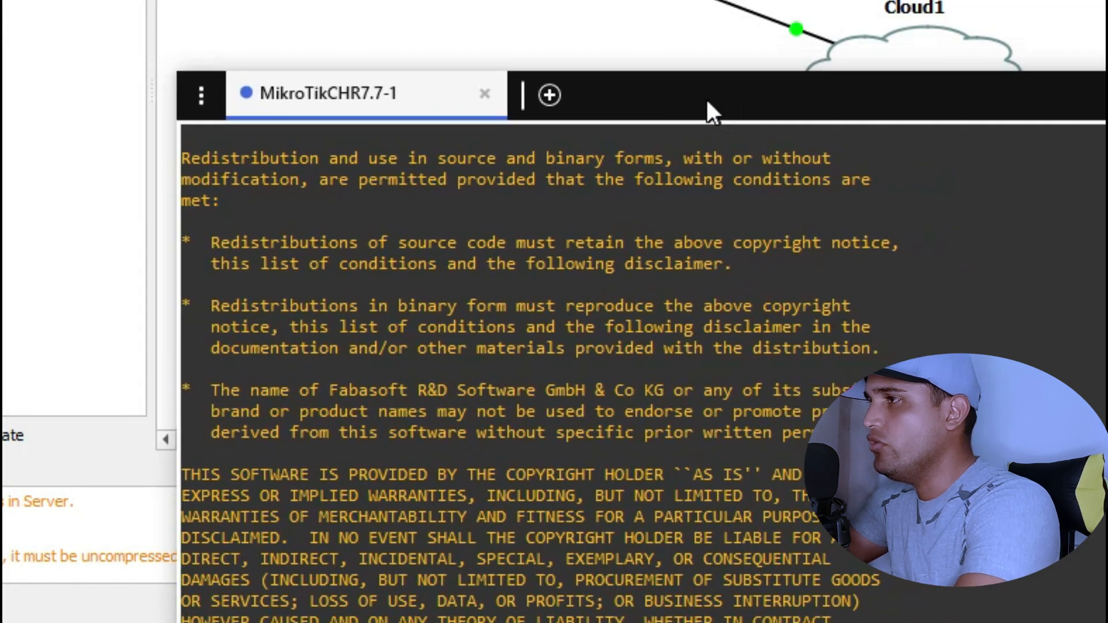
pyautogui.moveTo(707, 102); pyautogui.dragTo(628, 0)
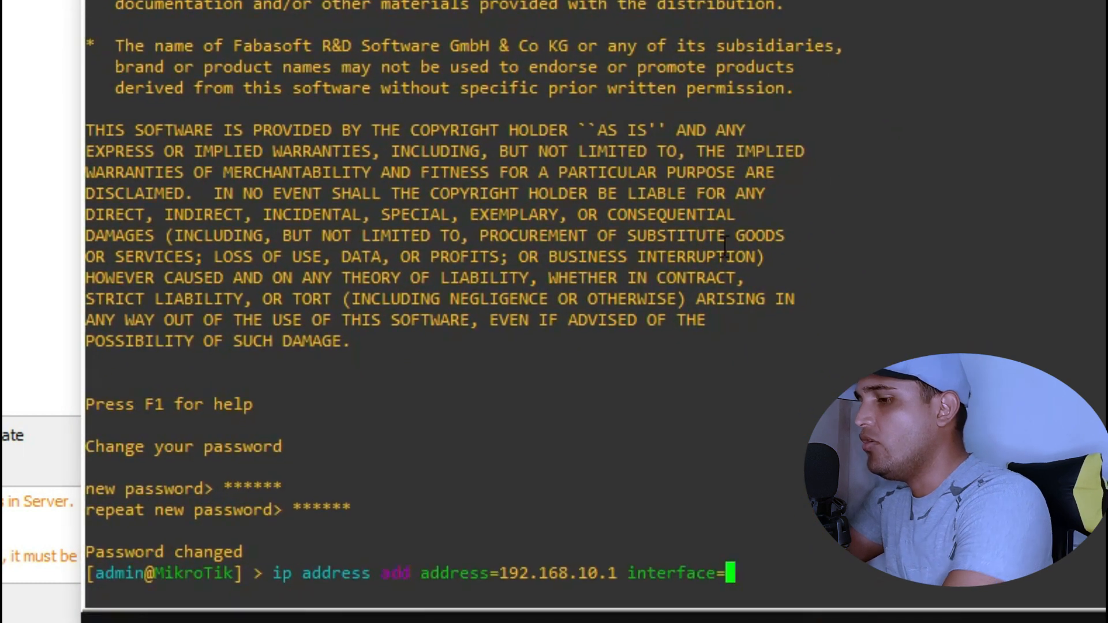
pyautogui.write('ether1')
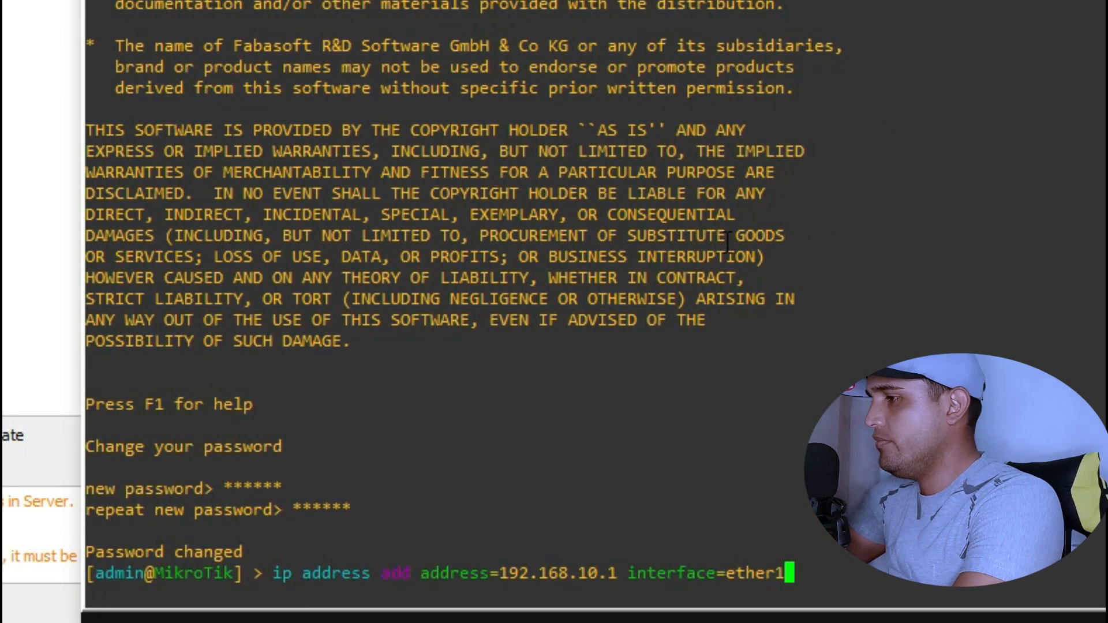
pyautogui.press('Return')
# - List the router's addresses with 'ip address print' and inspect the add command
pyautogui.write('ip address/')
pyautogui.press('BackSpace')
pyautogui.write('print')
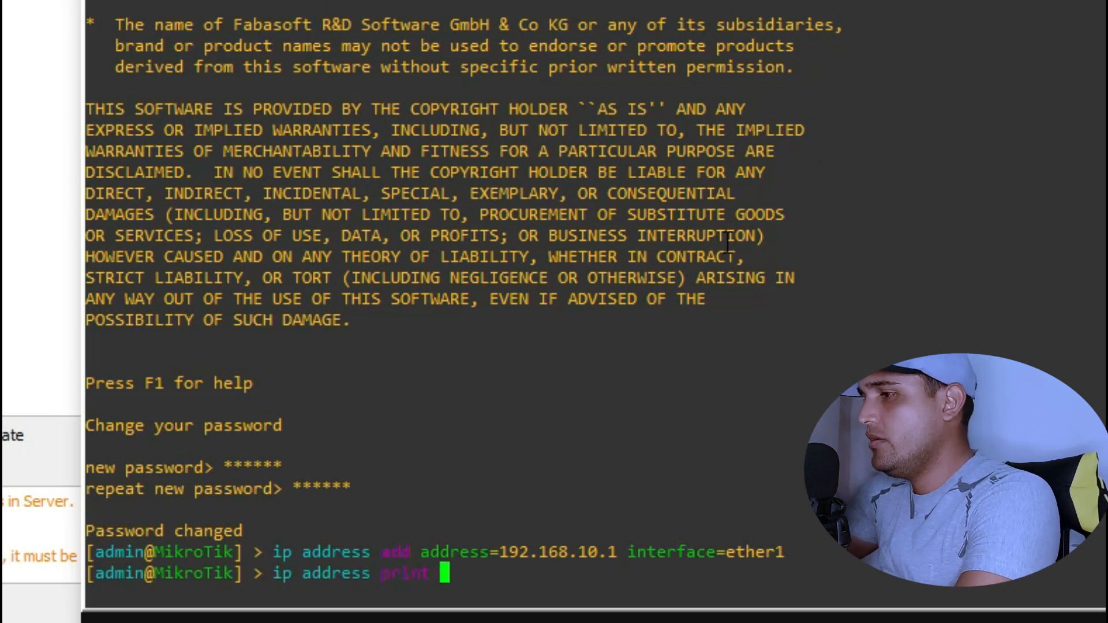
pyautogui.press('Return')
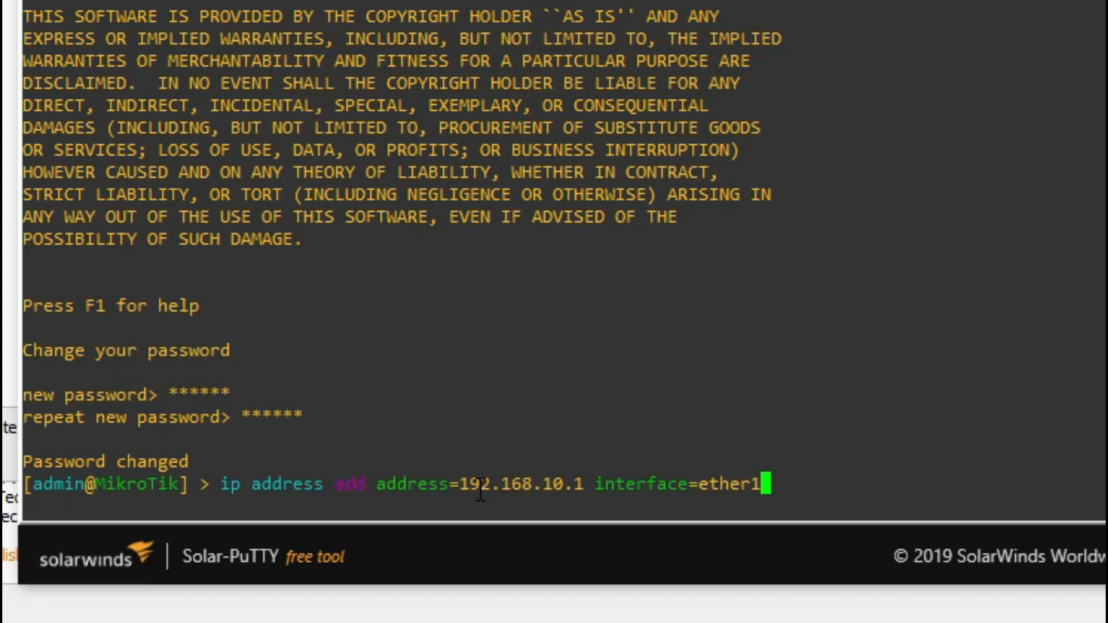
pyautogui.moveTo(367, 487); pyautogui.dragTo(623, 490)
pyautogui.click(576, 487)
pyautogui.click(583, 484)
# - Rerun 'ip address print' and highlight the listed 192.168.10.1 entry
pyautogui.press('Return')
pyautogui.write('ip address/')
pyautogui.press('BackSpace')
pyautogui.write('print')
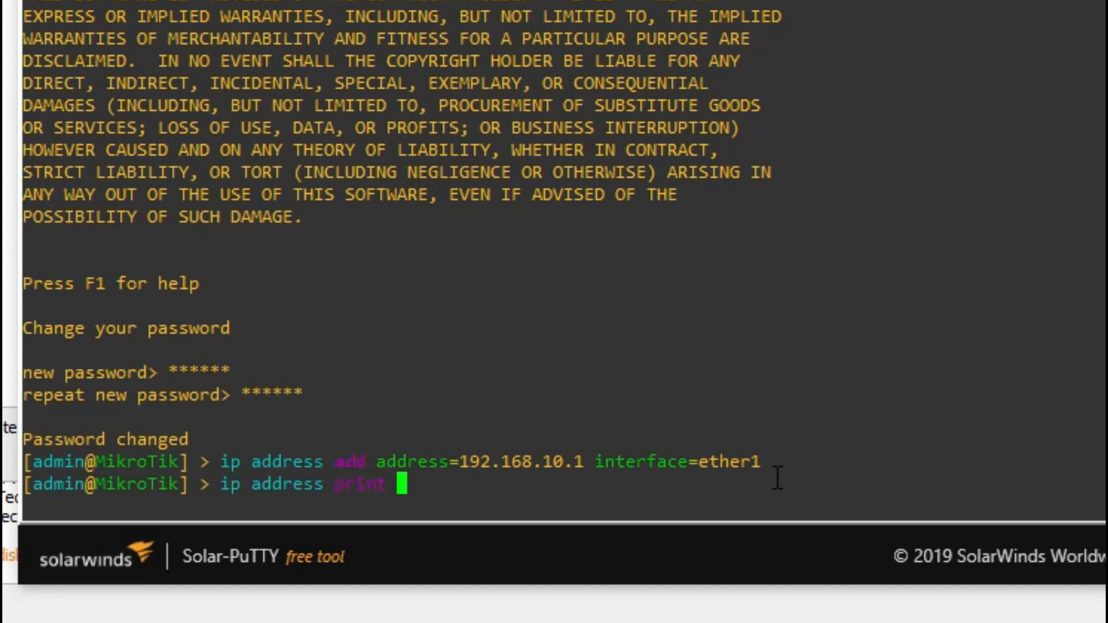
pyautogui.press('Return')
pyautogui.moveTo(36, 462); pyautogui.dragTo(181, 462)
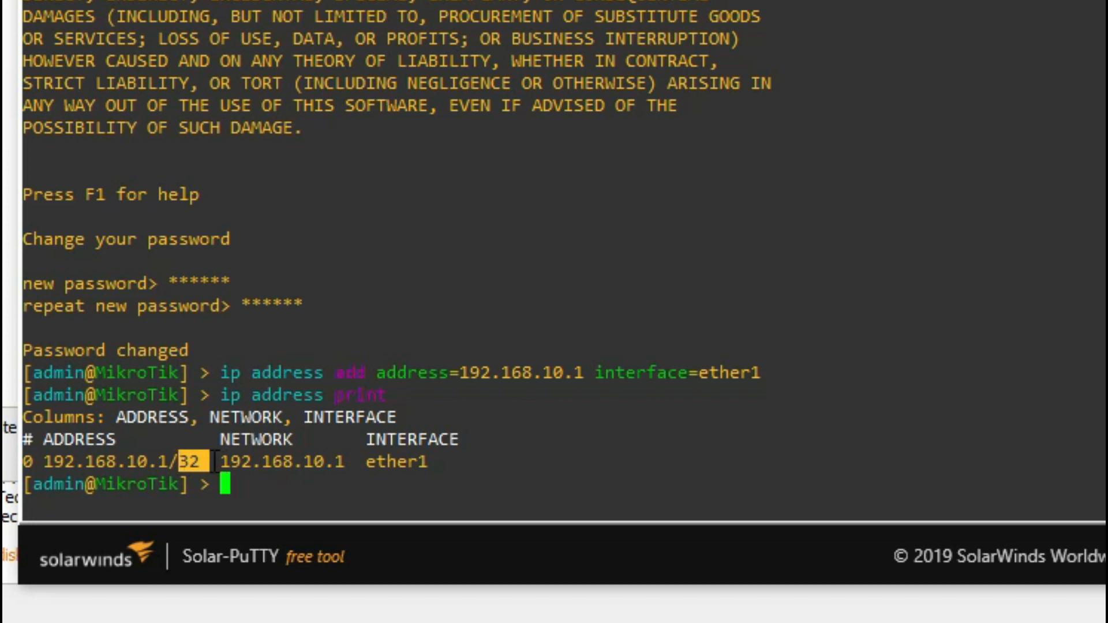
pyautogui.click(235, 488)
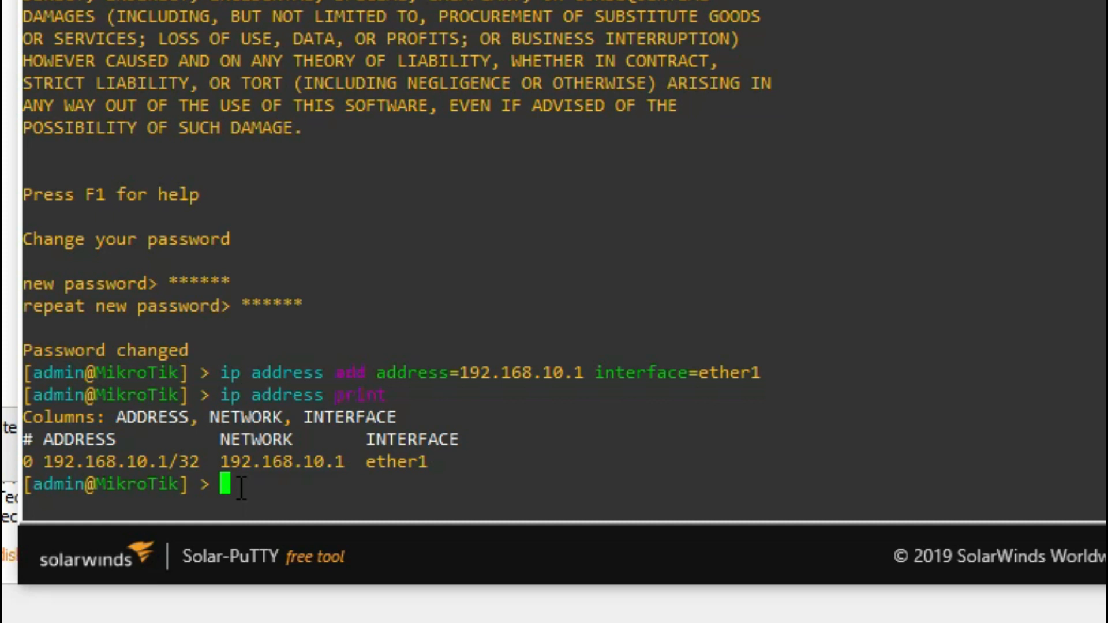
# - Re-add the address as 192.168.10.1/24 on ether1 and reprint the address list
pyautogui.press('Up')
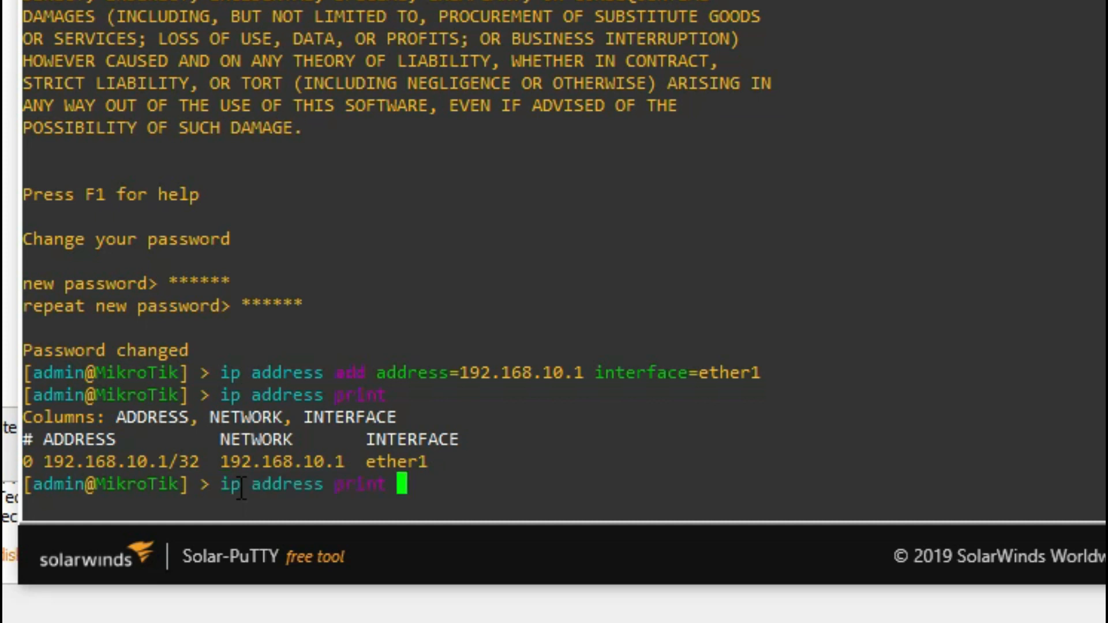
pyautogui.press('Up')
pyautogui.press('Left')
pyautogui.press('Left')
pyautogui.press('Left')
pyautogui.press('Left')
pyautogui.press('Left')
pyautogui.press('Left')
pyautogui.press('Left')
pyautogui.press('Left')
pyautogui.press('Left')
pyautogui.press('Left')
pyautogui.press('Left')
pyautogui.press('Left')
pyautogui.press('Left')
pyautogui.press('Left')
pyautogui.press('Left')
pyautogui.press('Left')
pyautogui.press('Left')
pyautogui.press('Left')
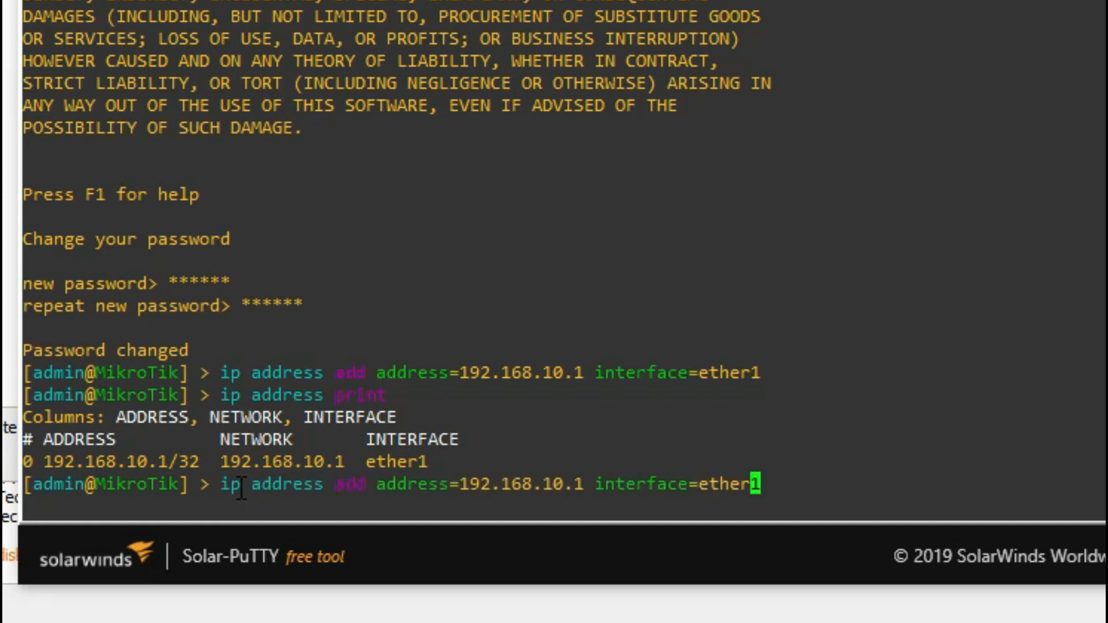
pyautogui.press('Right')
pyautogui.write('/24')
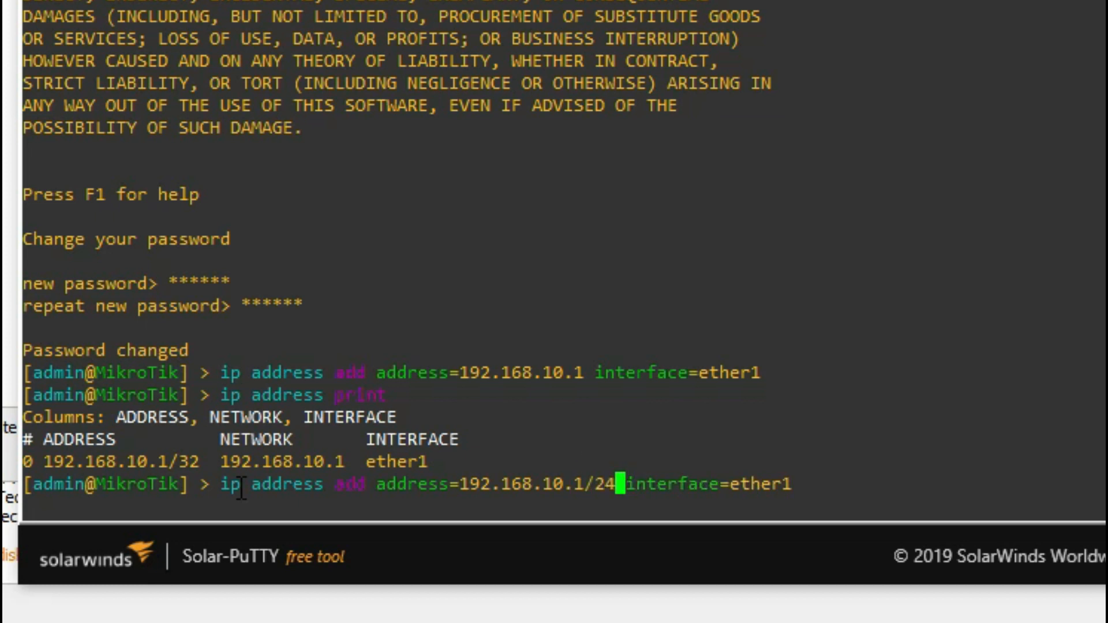
pyautogui.press('Return')
pyautogui.press('Up')
pyautogui.press('Up')
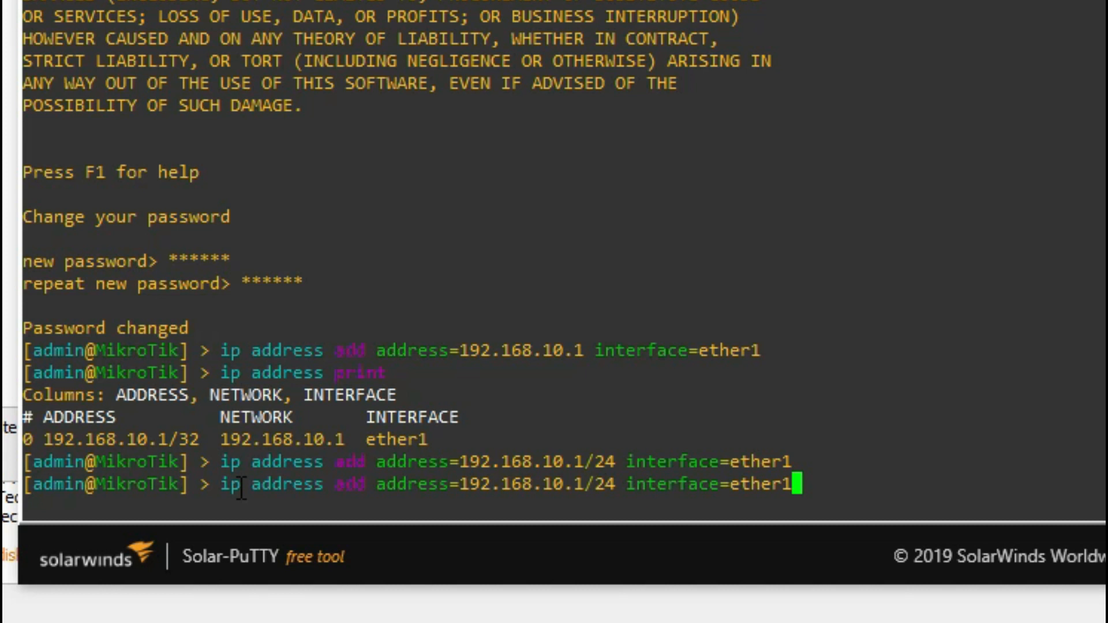
pyautogui.press('Return')
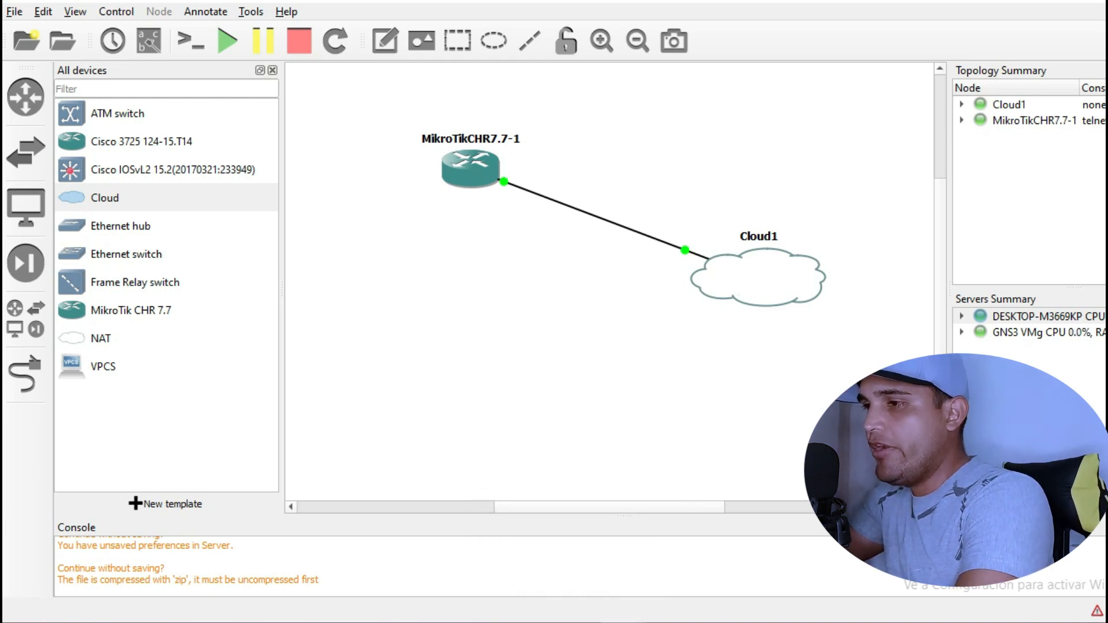
# - Launch winbox64.exe and select the discovered MikroTik router
pyautogui.press('super')
pyautogui.write('winb')
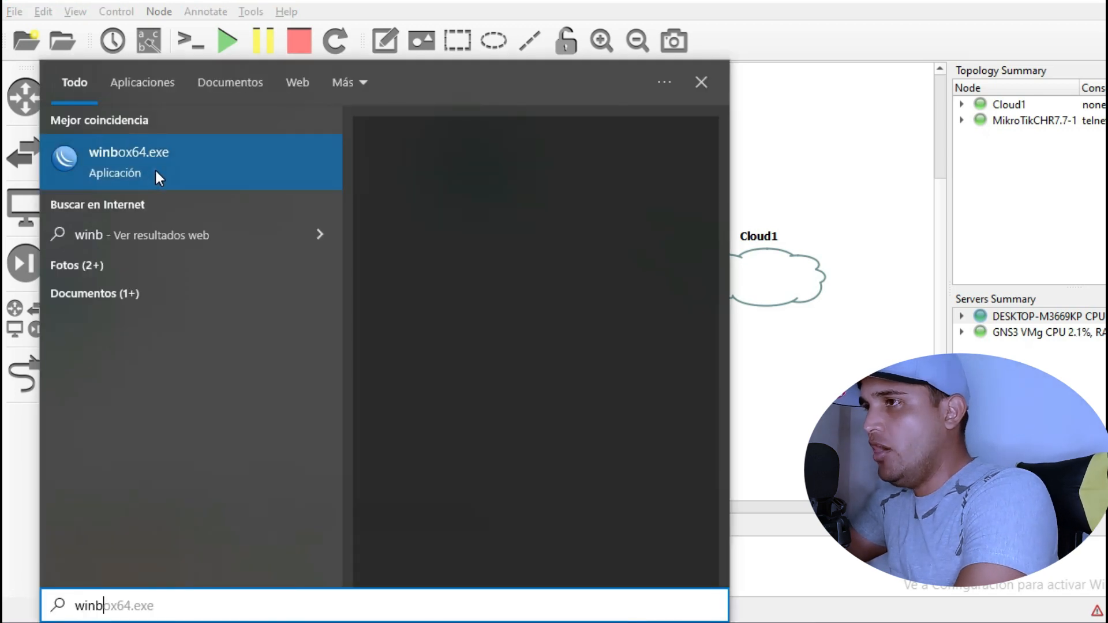
pyautogui.click(154, 168)
pyautogui.click(160, 231)
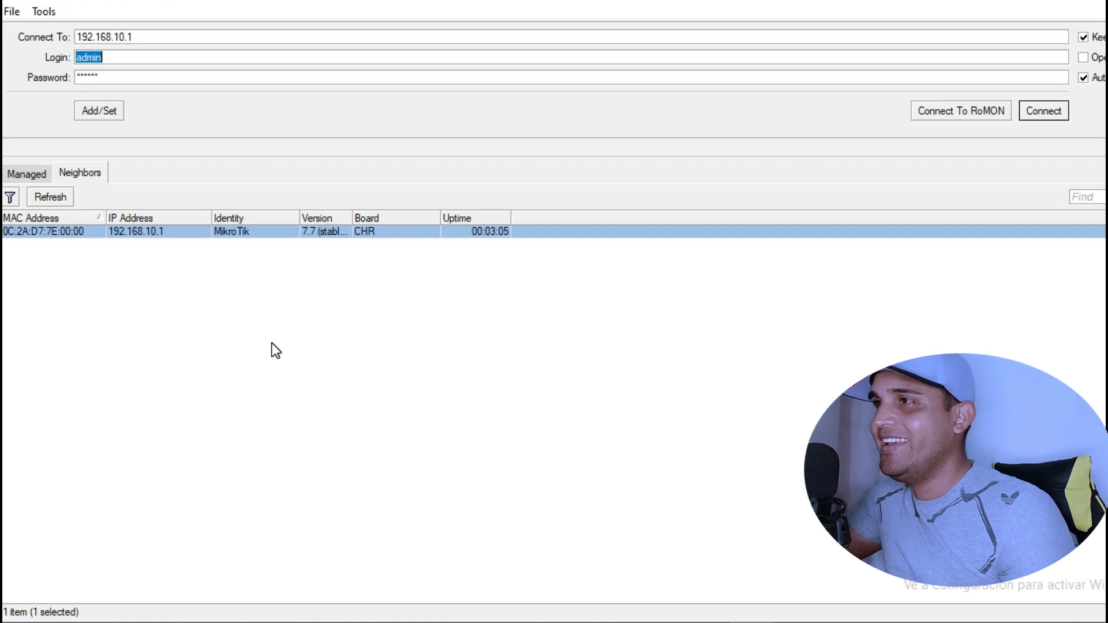
# - Enter the new admin password, connect to 192.168.10.1, and open Quick Set
pyautogui.click(119, 57)
pyautogui.click(117, 75)
pyautogui.press('BackSpace')
pyautogui.write('*****')
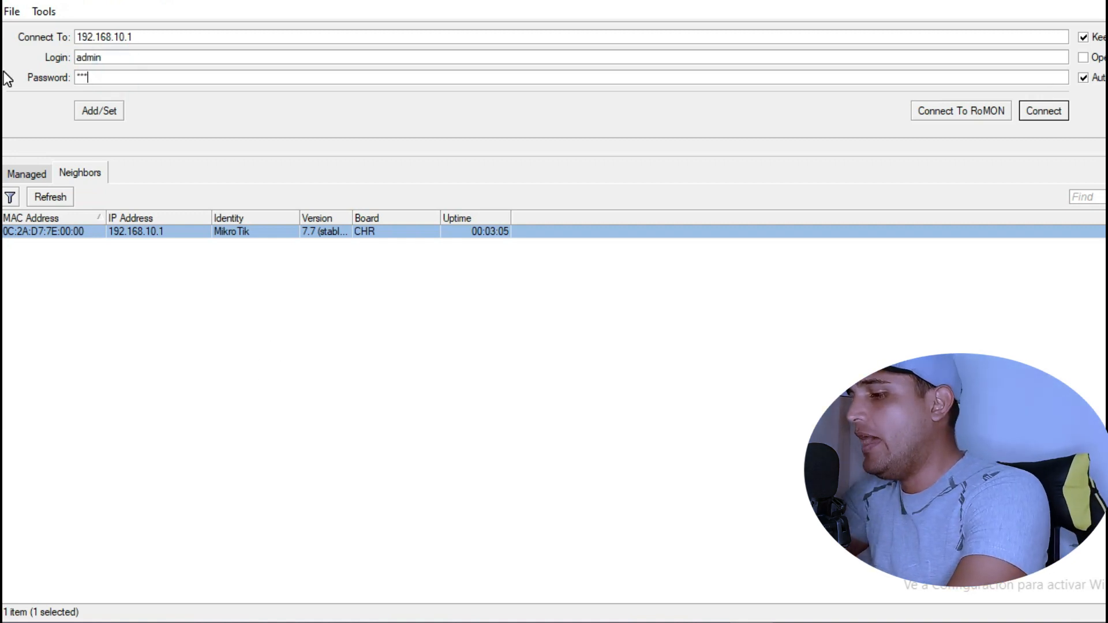
pyautogui.write('*')
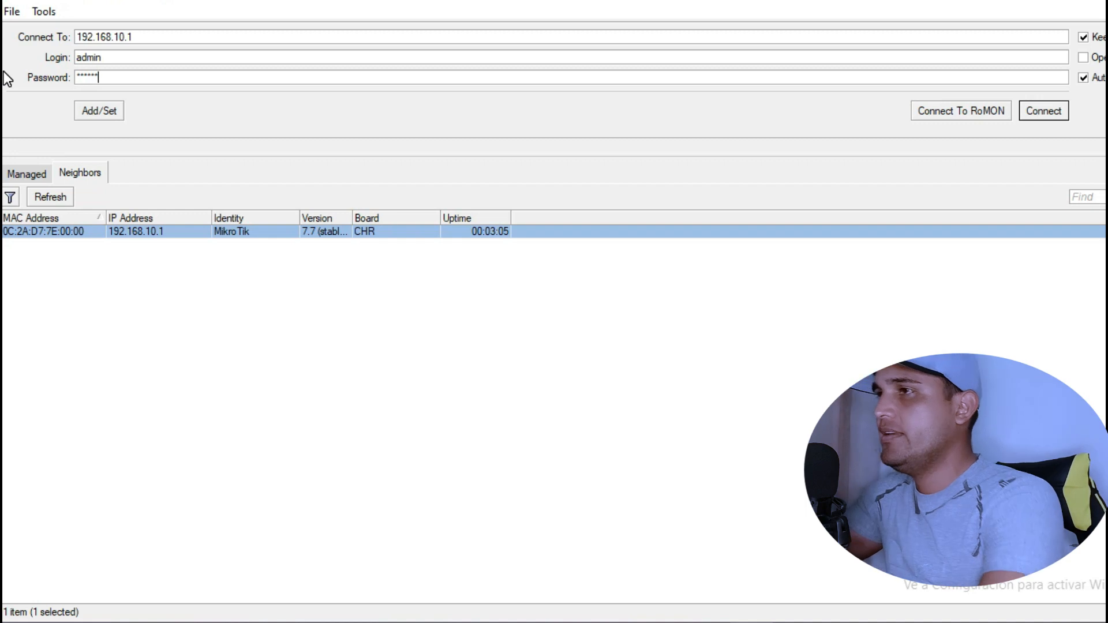
pyautogui.click(1058, 112)
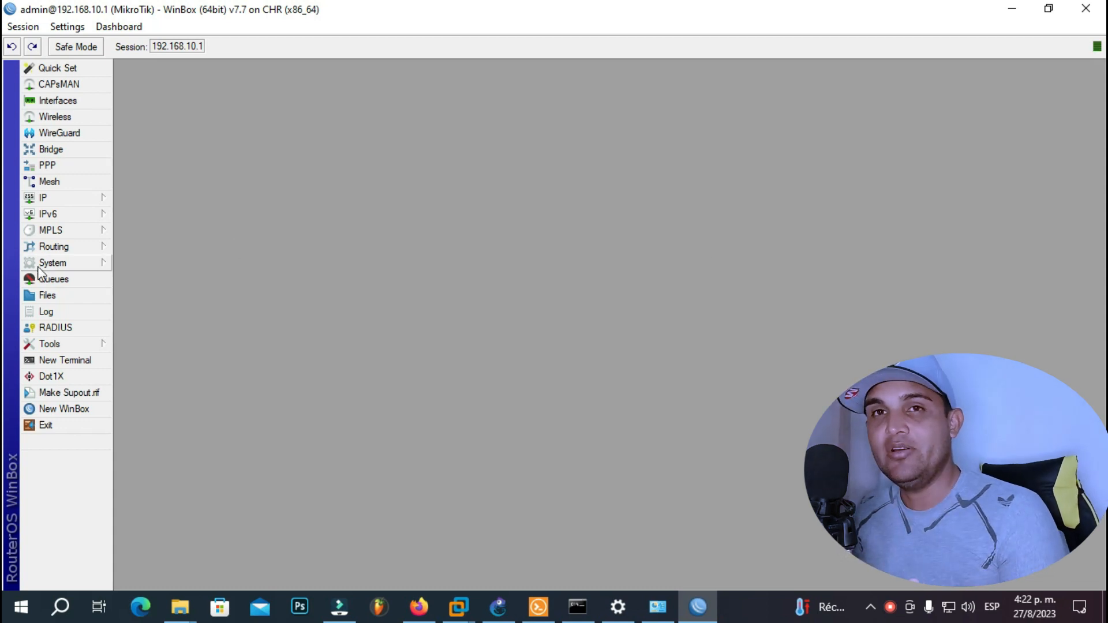
pyautogui.click(64, 68)
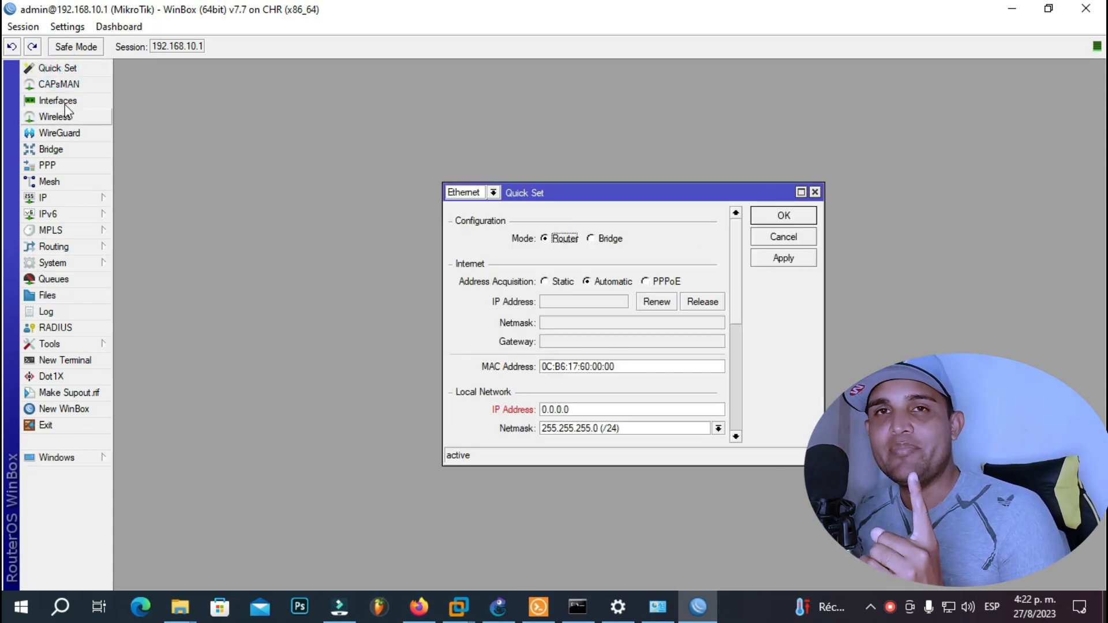